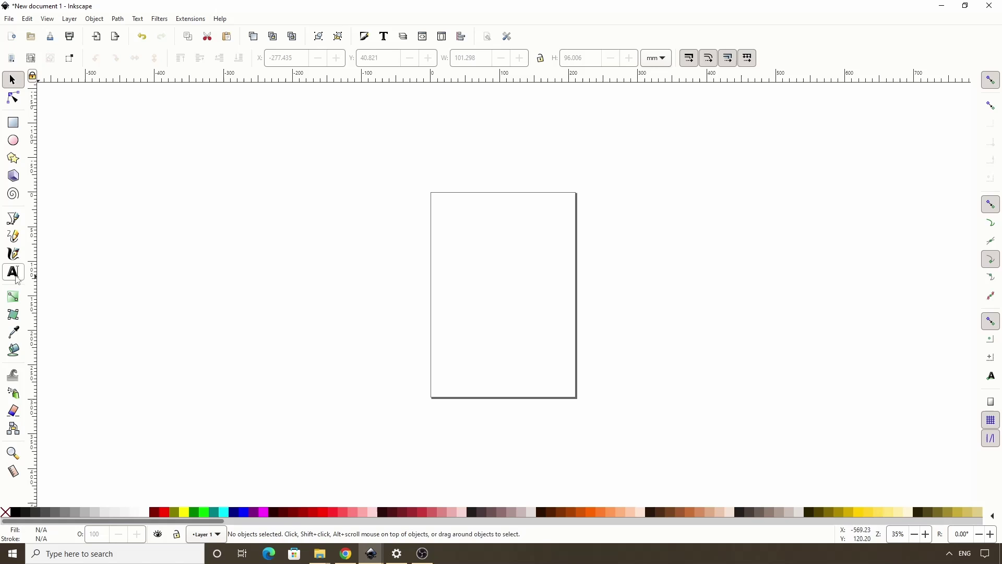
Create two-line GAME OVER text and enlarge it to about 209 × 161 mm over the page.
left_click(342, 263)
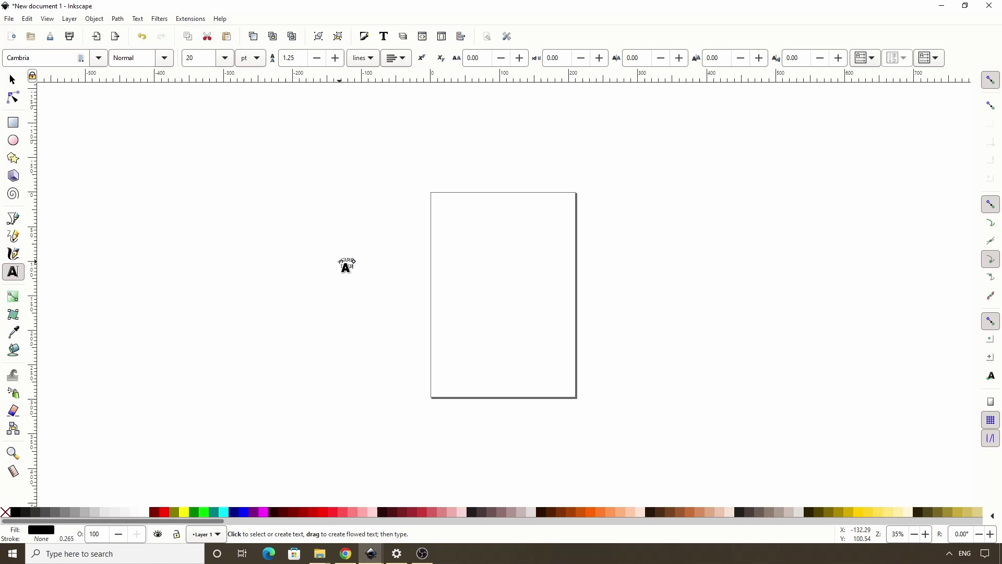
left_click(12, 80)
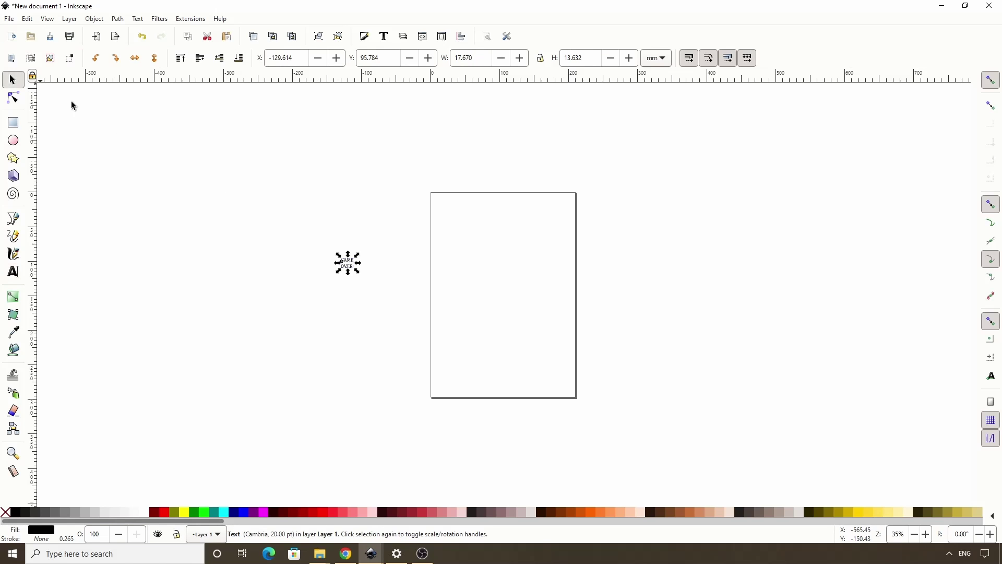
left_click_drag(358, 272, 682, 374)
left_click_drag(423, 279, 467, 258)
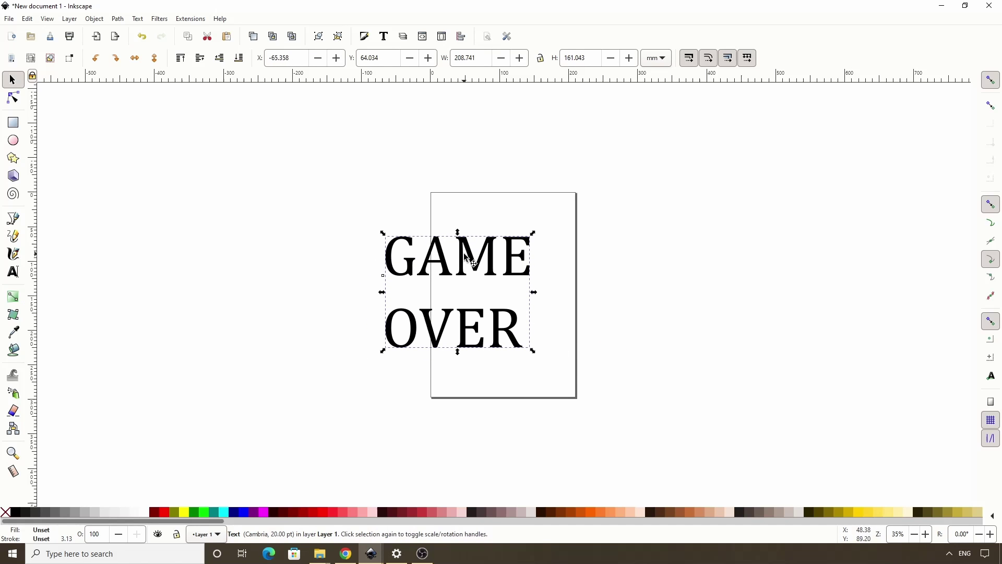
Apply the Bemio font family to the GAME OVER text in Text and Font.
left_click(386, 39)
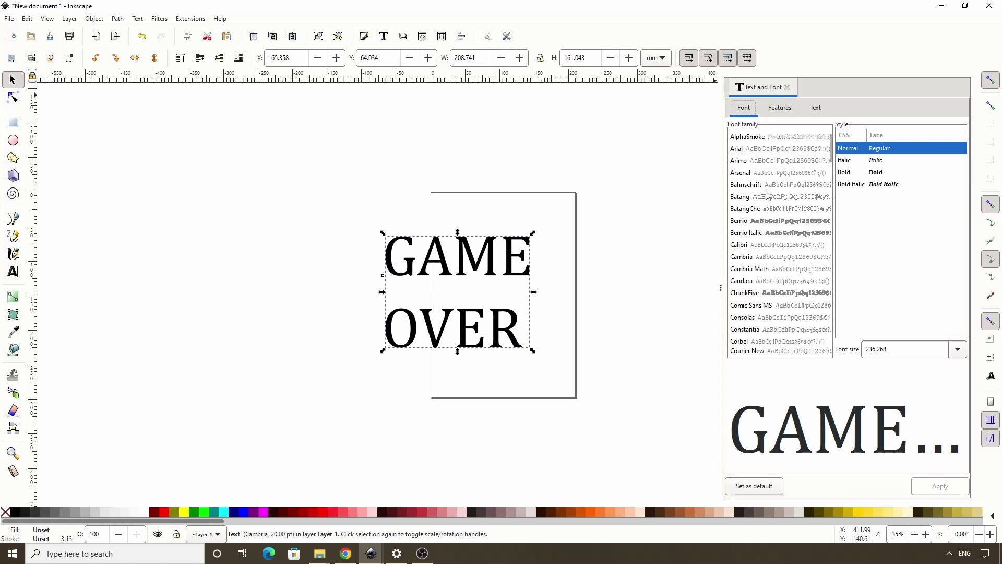
left_click(746, 220)
left_click(932, 487)
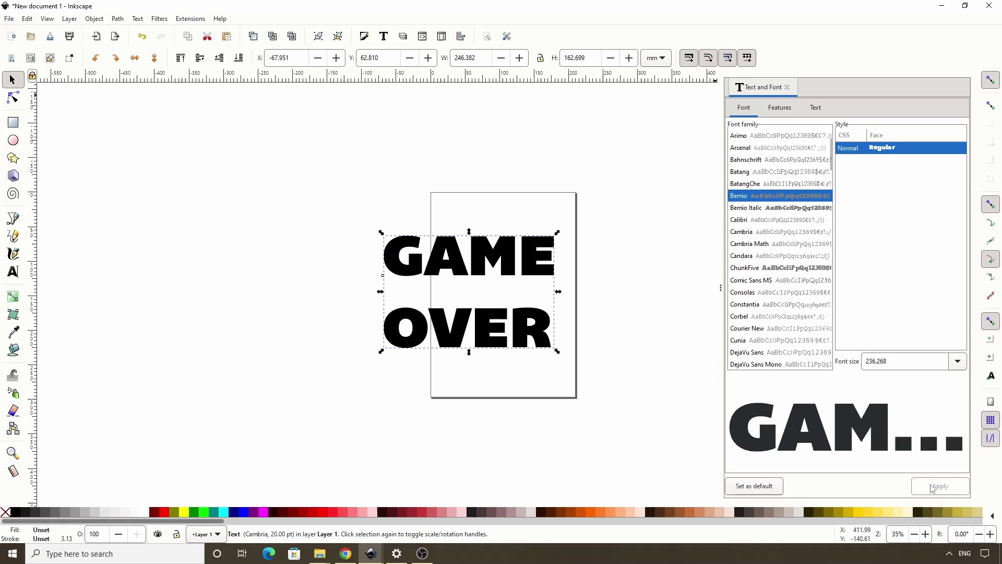
left_click(787, 88)
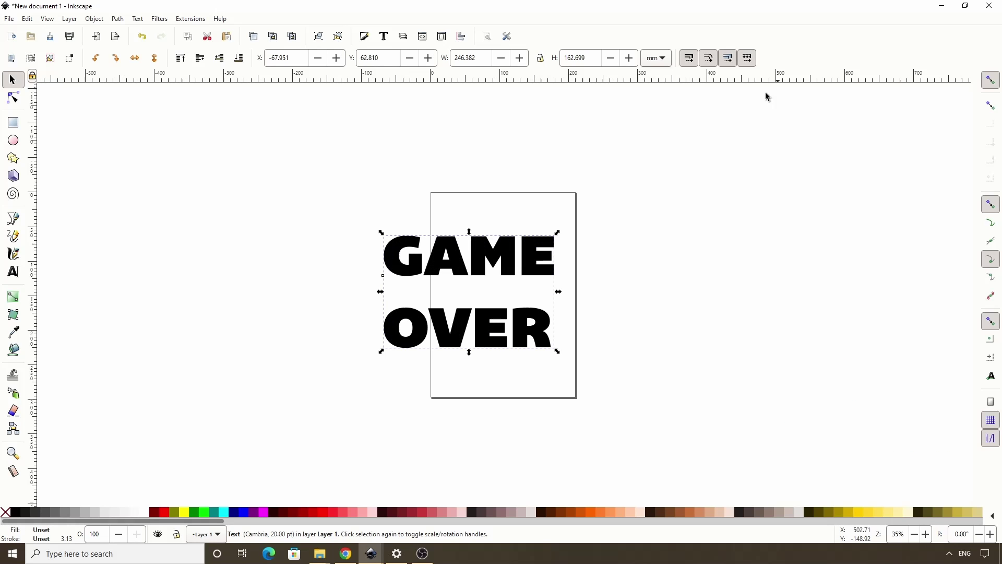
Give the text a yellow fill and a red stroke about 6.026 mm wide.
left_click(187, 512)
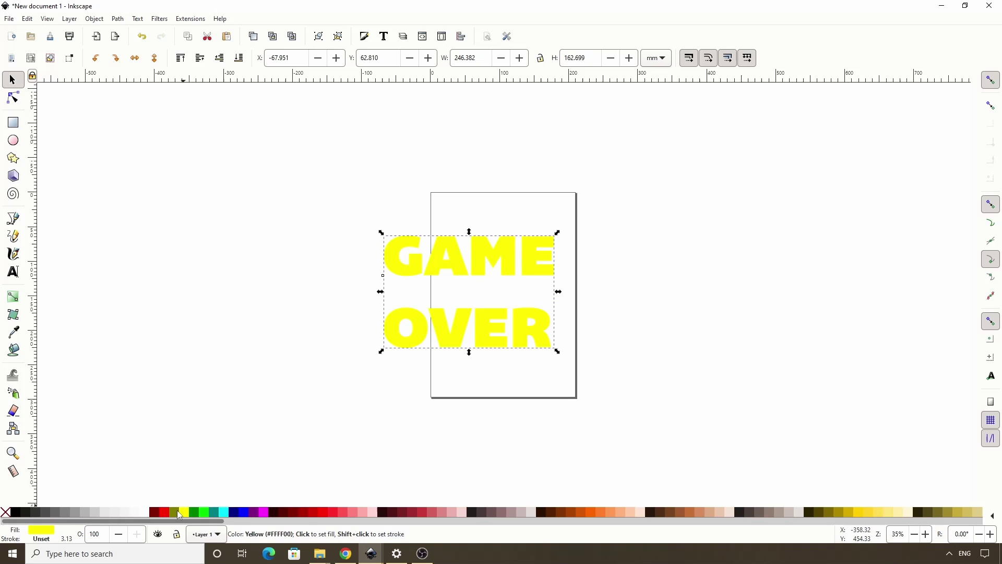
left_click(164, 514, "shift")
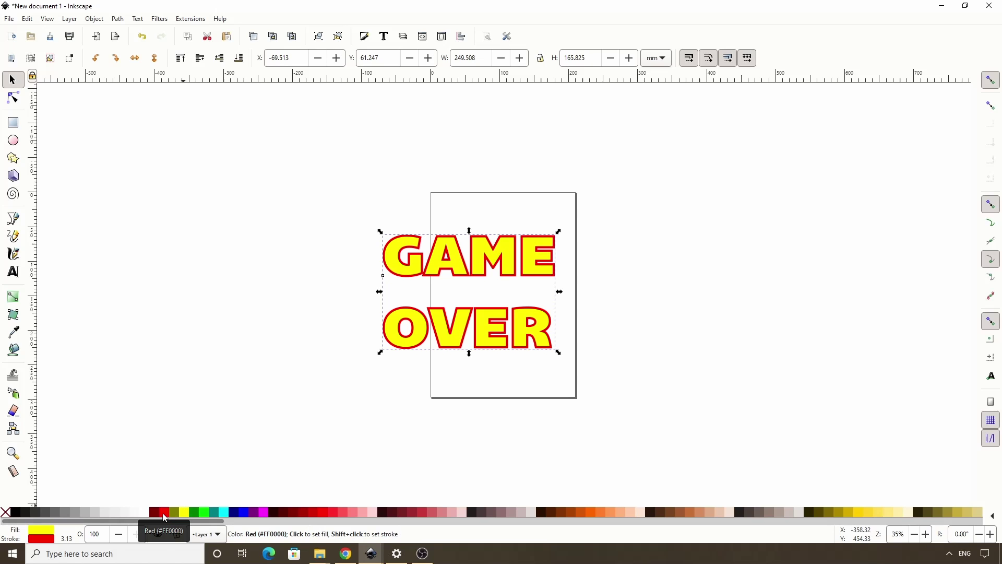
left_click(364, 36)
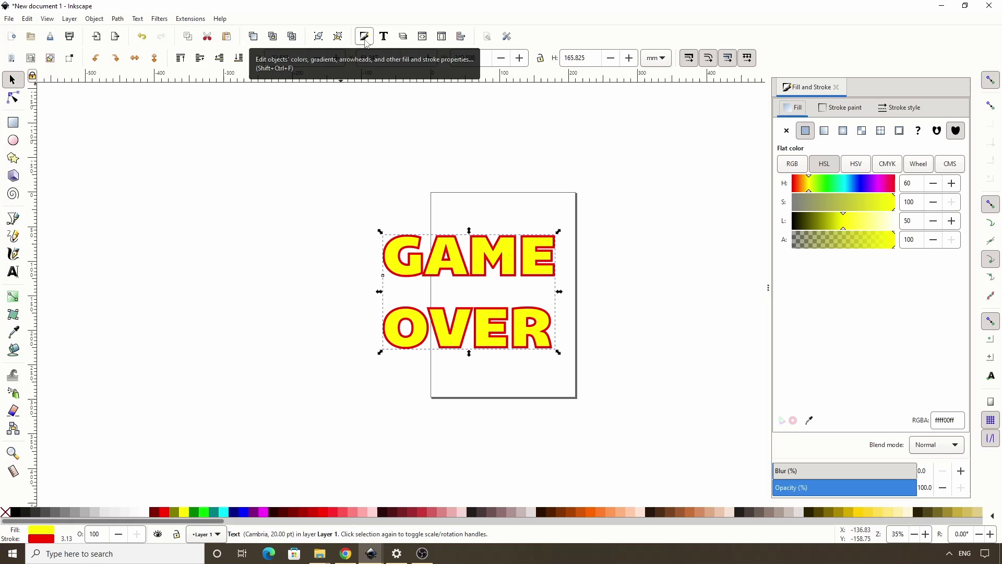
left_click(881, 109)
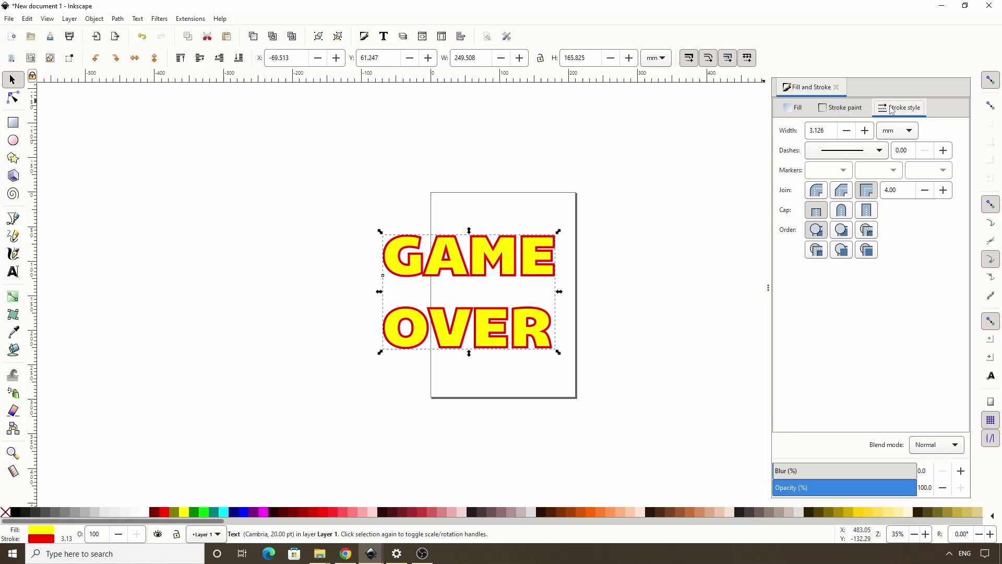
left_click(829, 131)
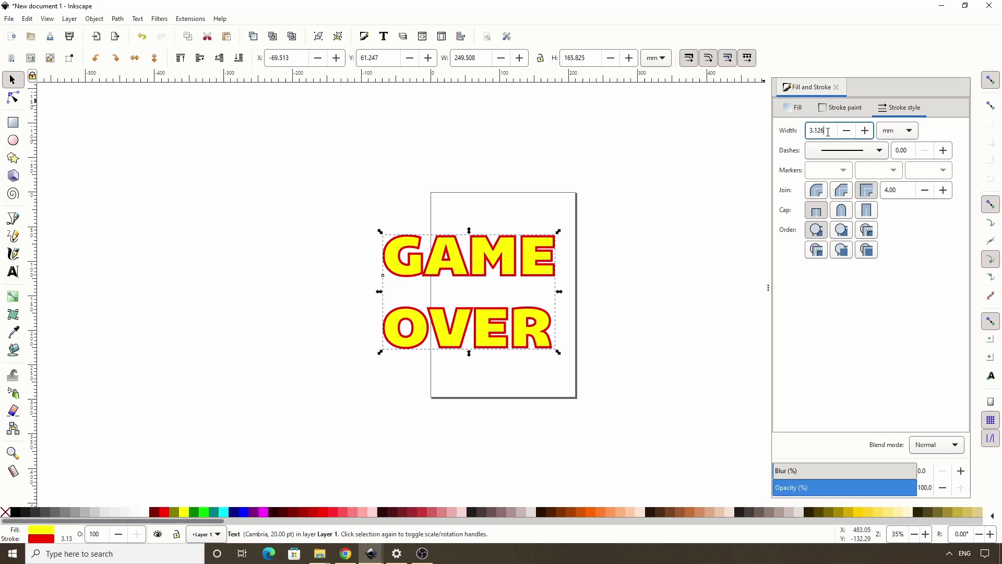
key("Up")
key("Up")
key("Up")
key("Up")
key("Up")
key("Up")
key("Up")
key("Up")
key("Up")
key("Up")
key("Up")
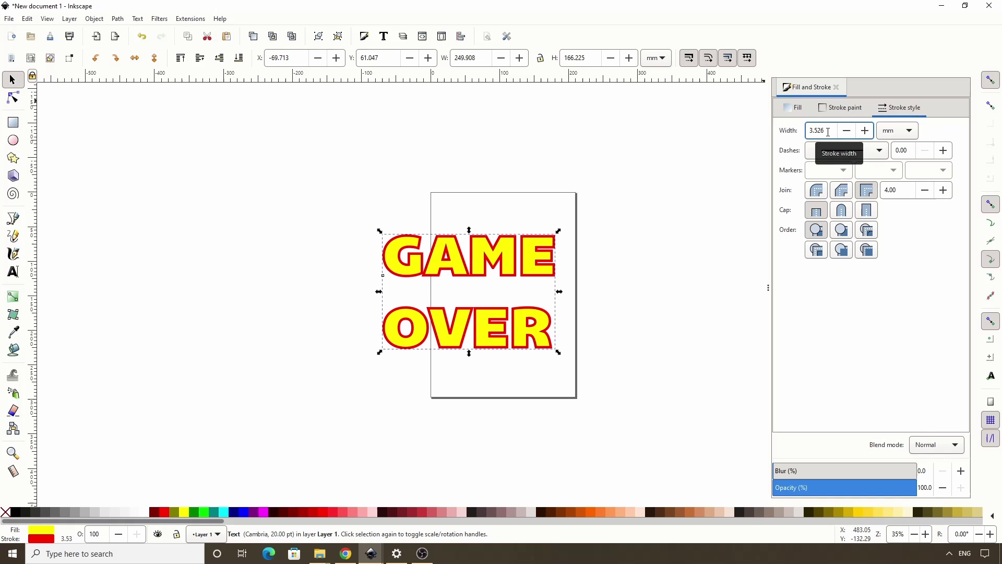
key("Up")
key("Up")
key("Up")
key("Up")
key("Up")
key("Up")
key("Up")
key("Up")
key("Up")
key("Up")
key("Up")
key("Up")
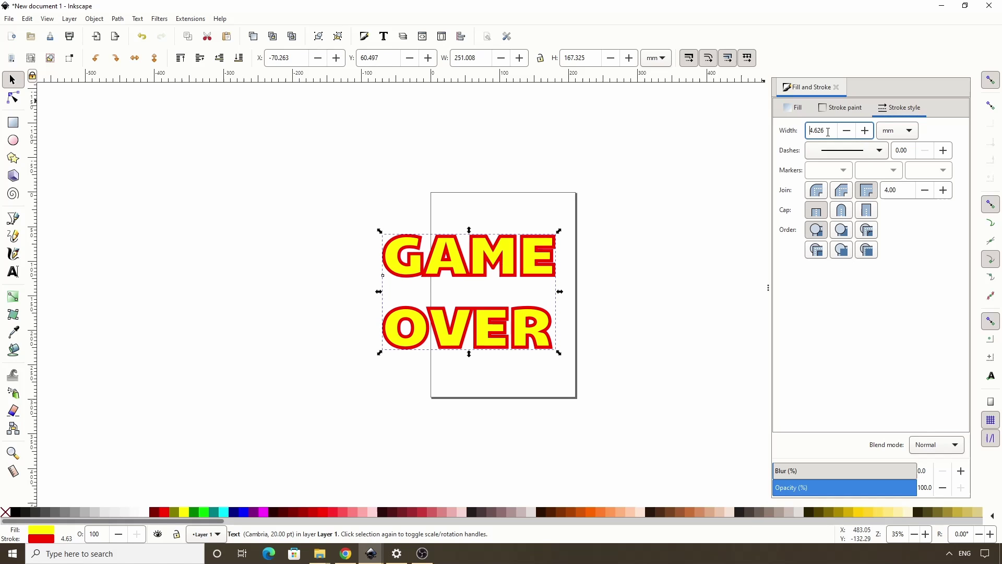
key("Up")
key("Up")
key("Up")
key("Up")
key("Up")
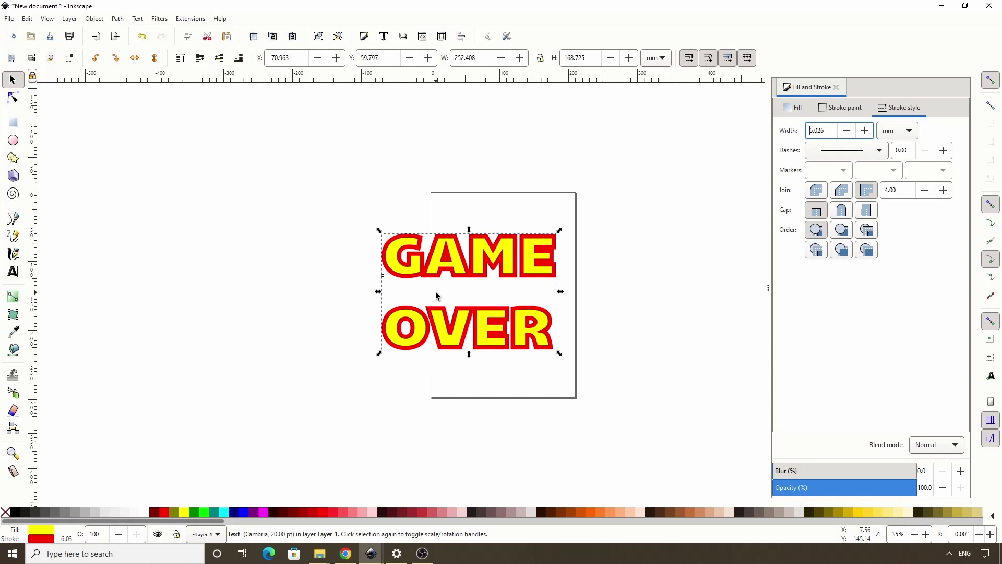
Reduce the GAME OVER text's line spacing step by step to 0.85.
left_click(13, 272)
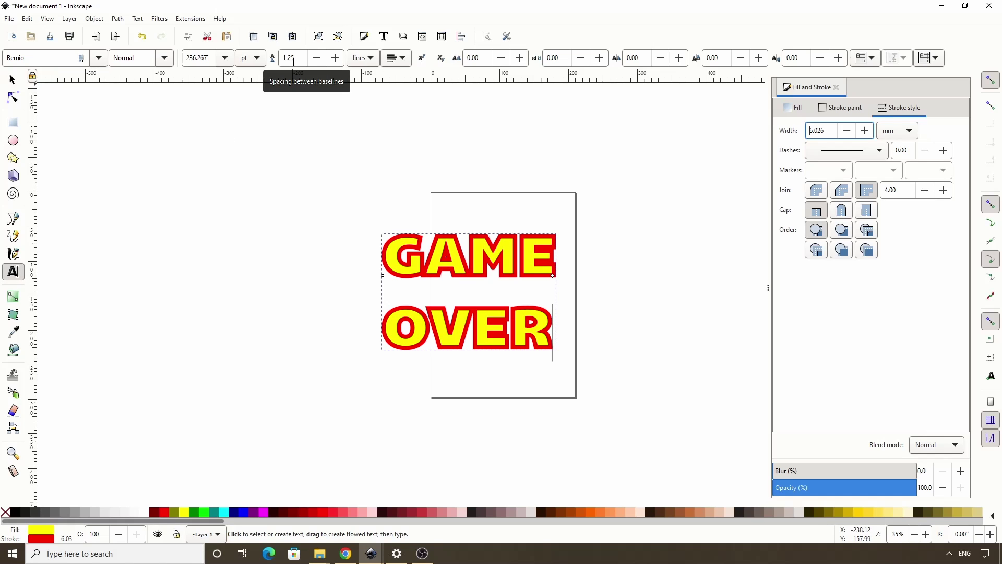
left_click(317, 61)
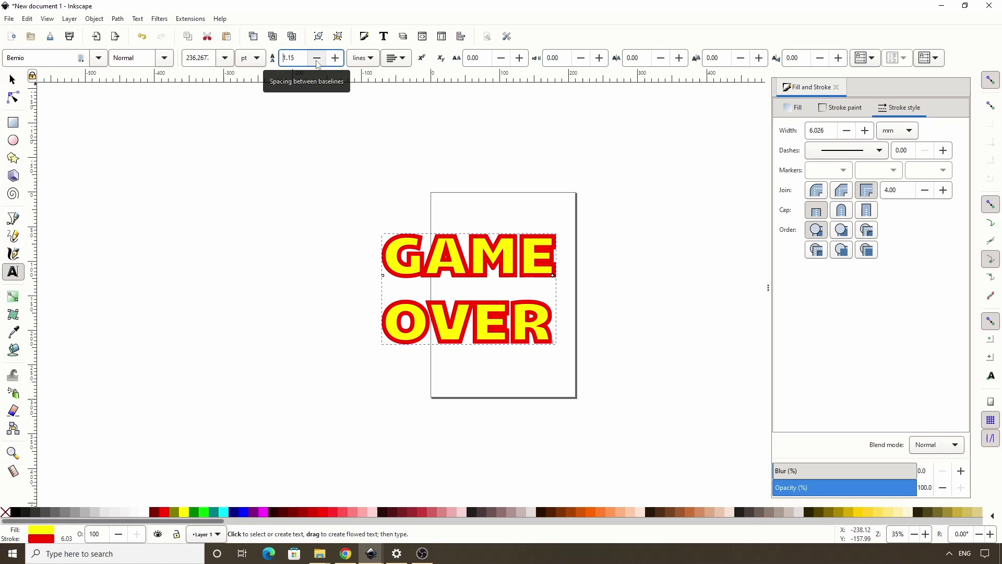
left_click(317, 60)
left_click(317, 60)
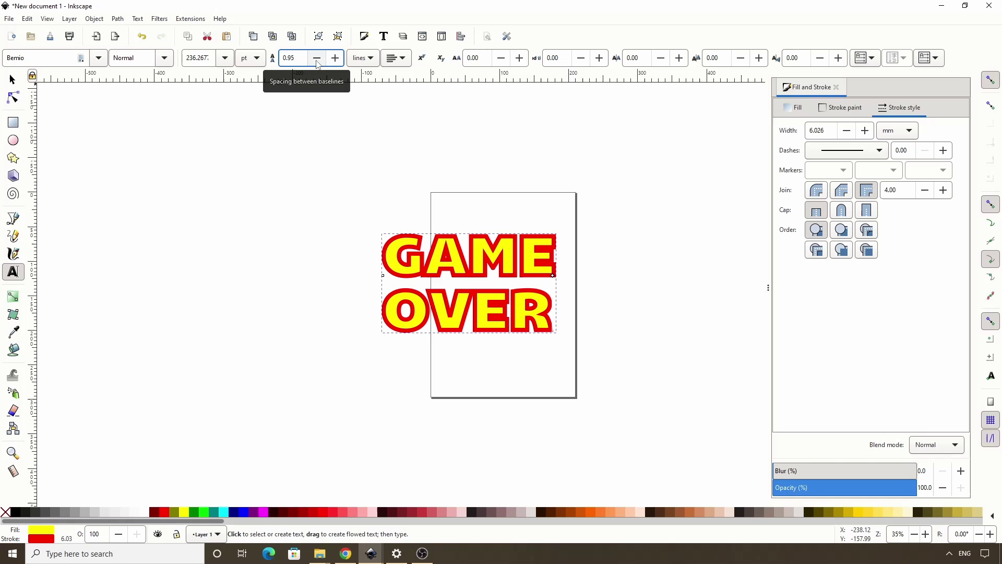
left_click(317, 60)
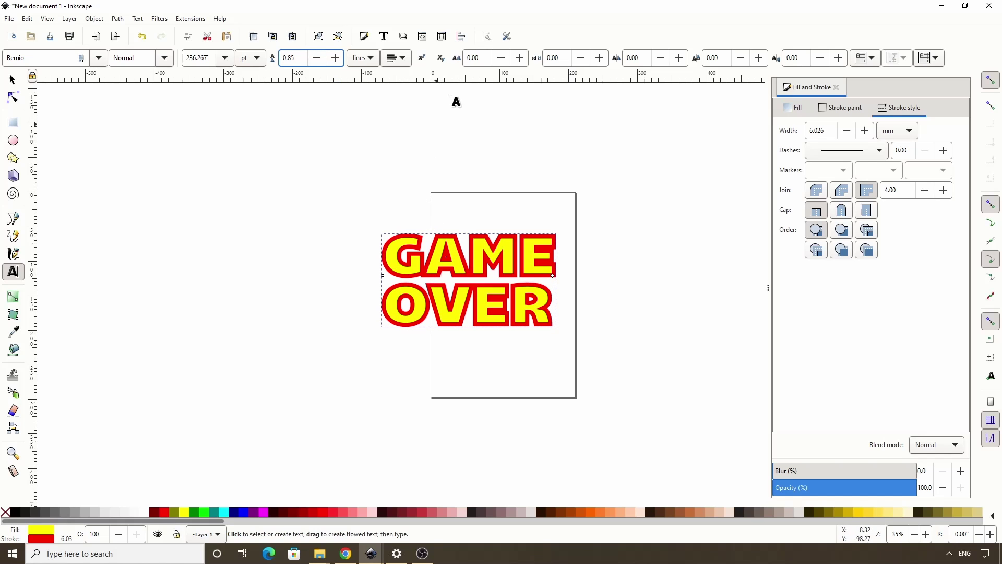
Set the letter spacing to 20, trying 10 first.
double_click(479, 59)
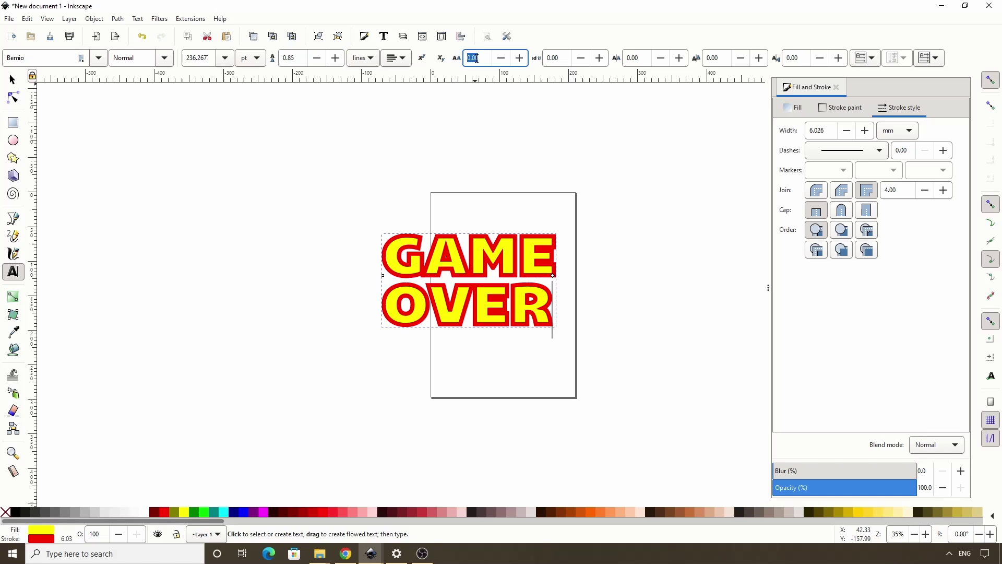
type("10")
key("Return")
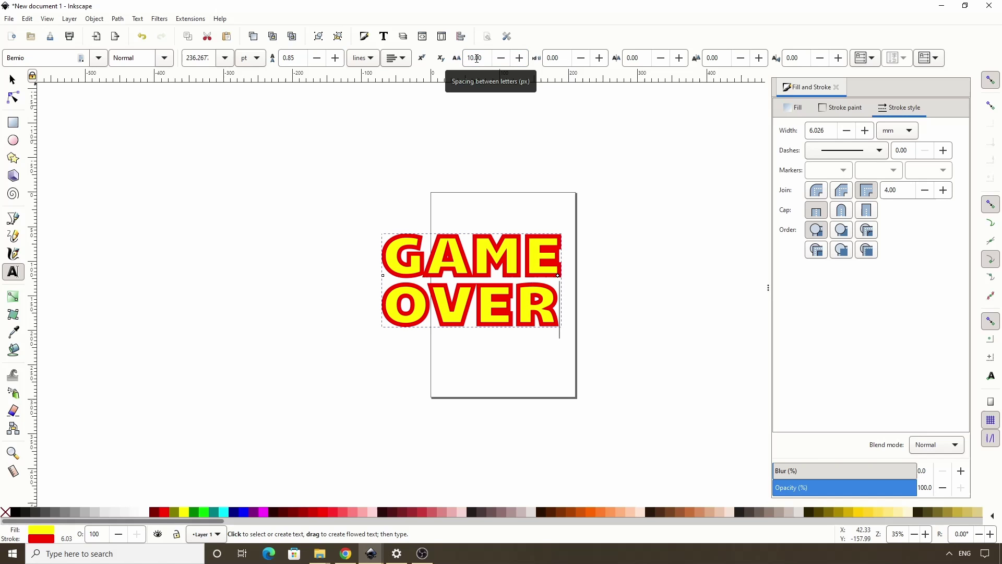
double_click(476, 59)
type("20")
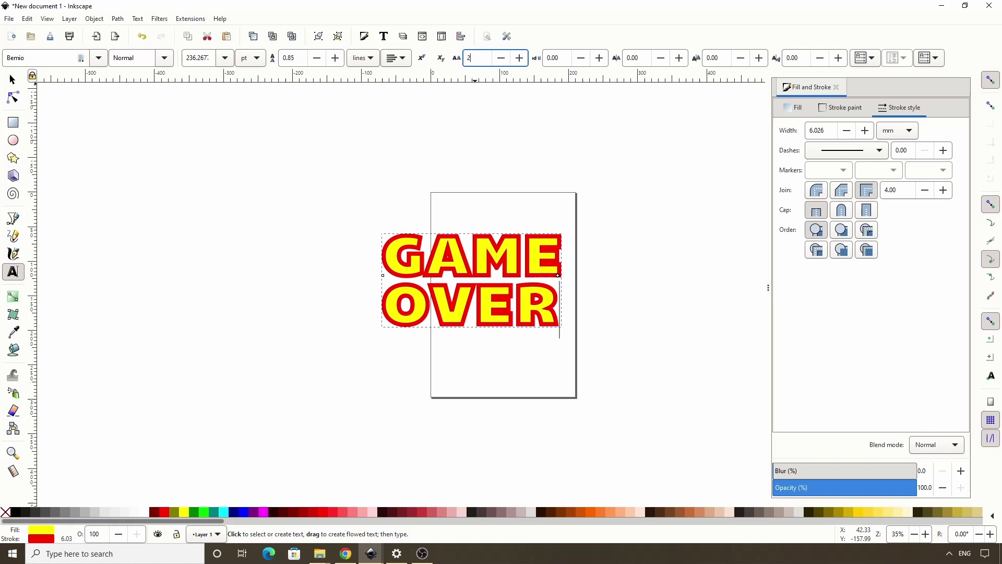
key("Return")
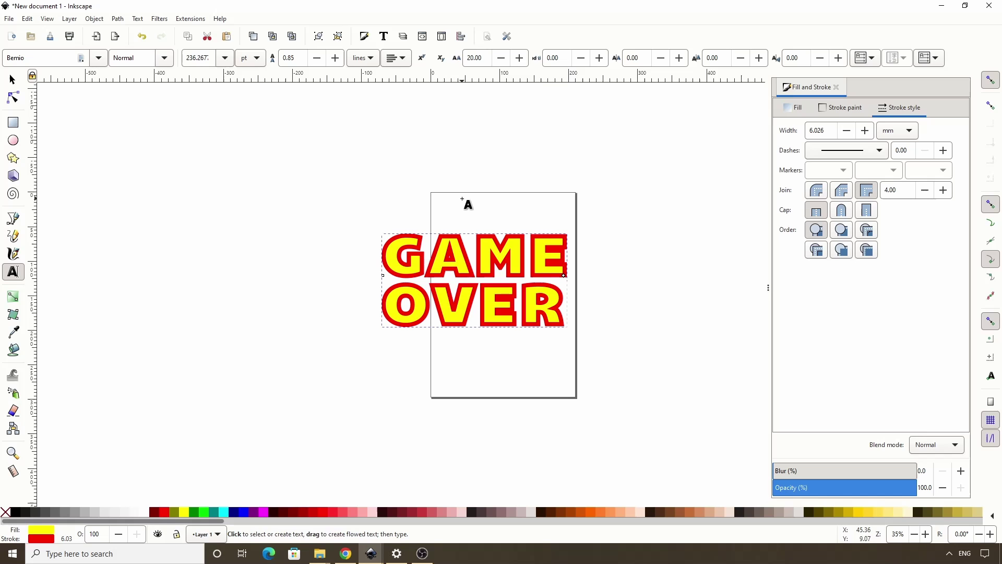
Draw a roughly 14.36 mm black square with no stroke, up-left of the text.
left_click(12, 123)
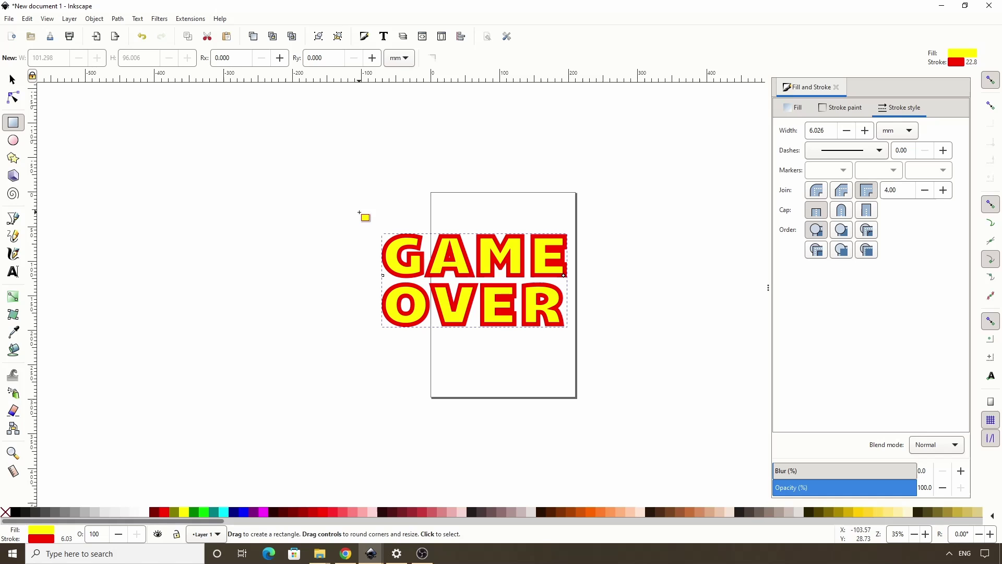
left_click_drag(359, 213, 369, 221)
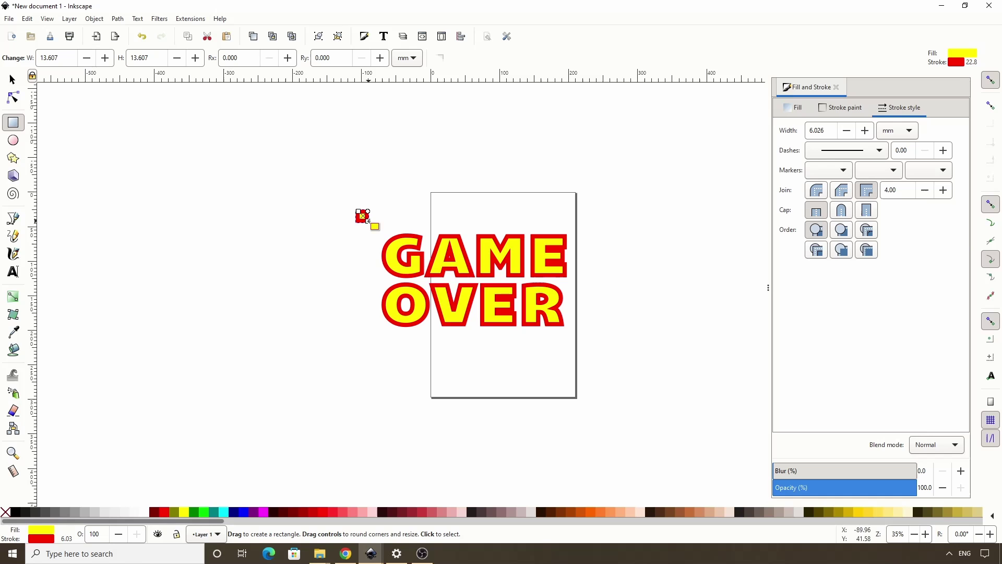
left_click(7, 511, "shift")
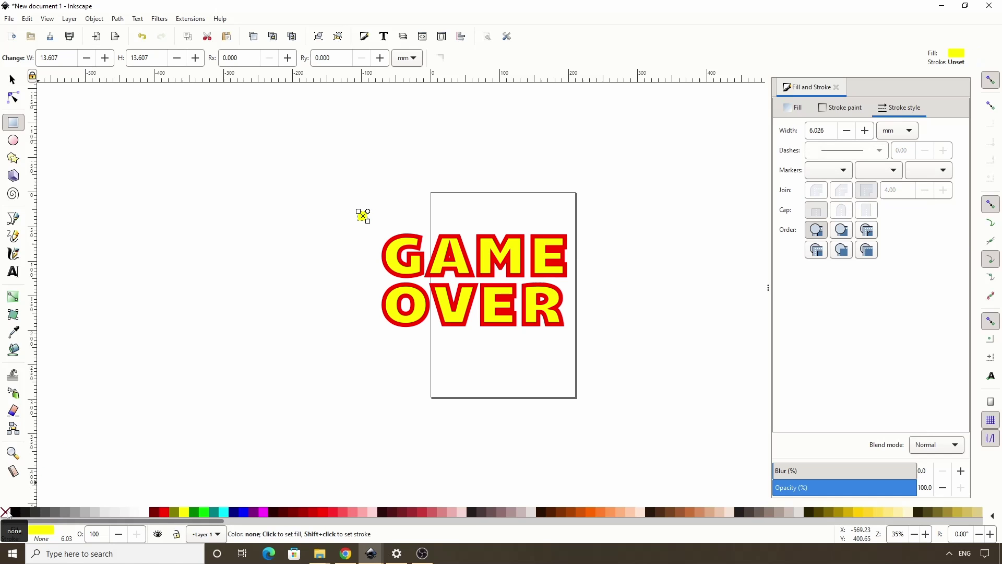
left_click(18, 514)
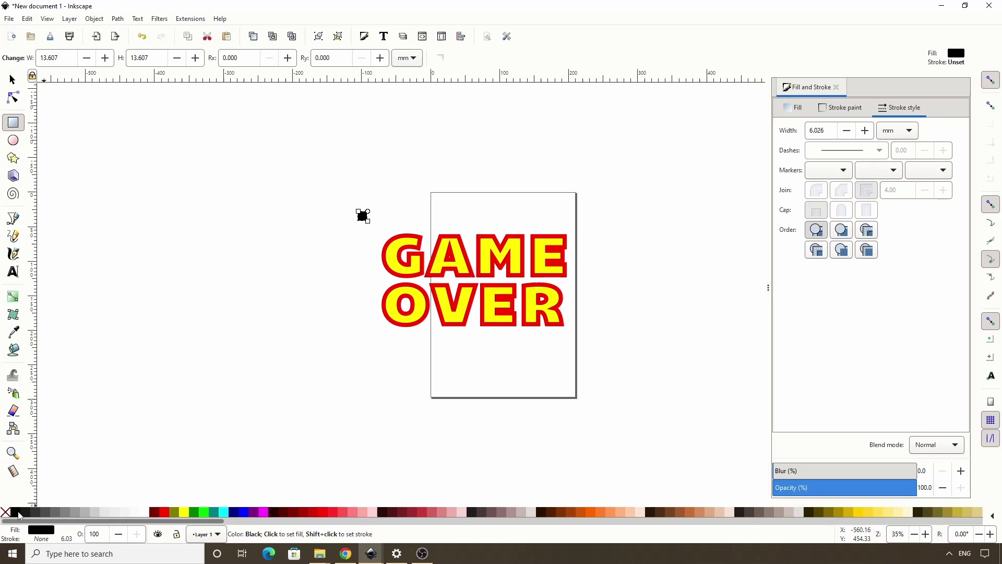
left_click(13, 80)
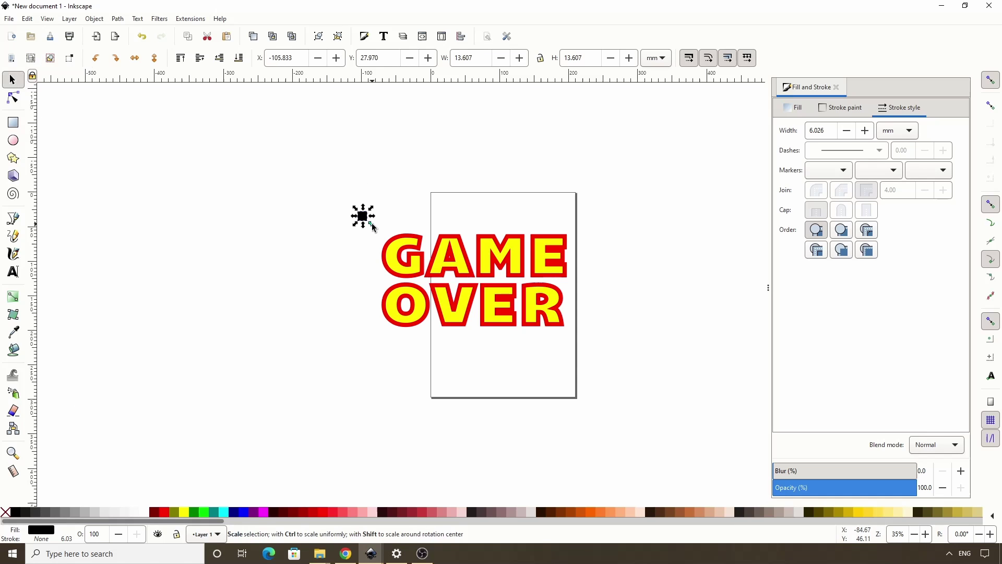
left_click_drag(373, 227, 372, 227)
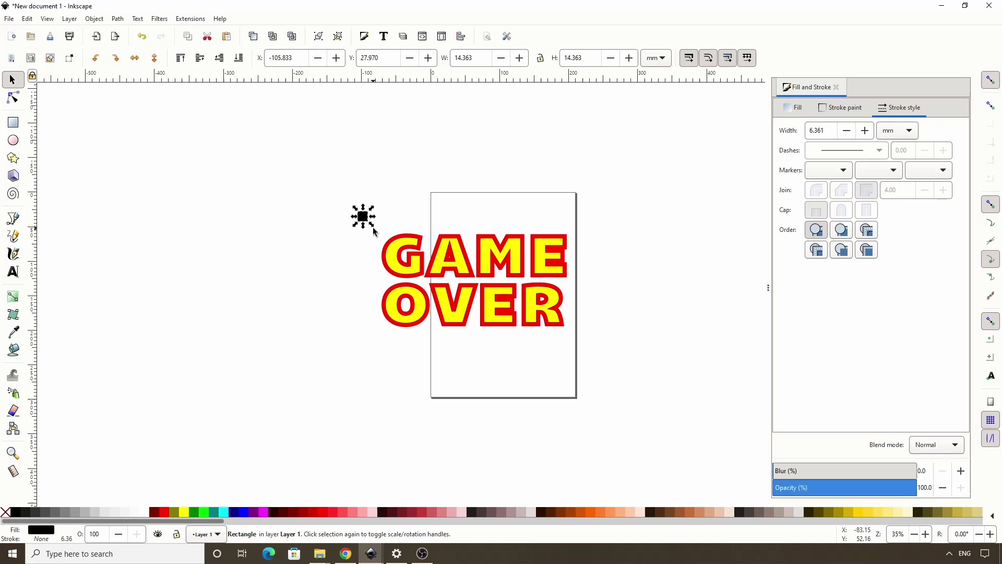
scroll(475, 256, "up", 1)
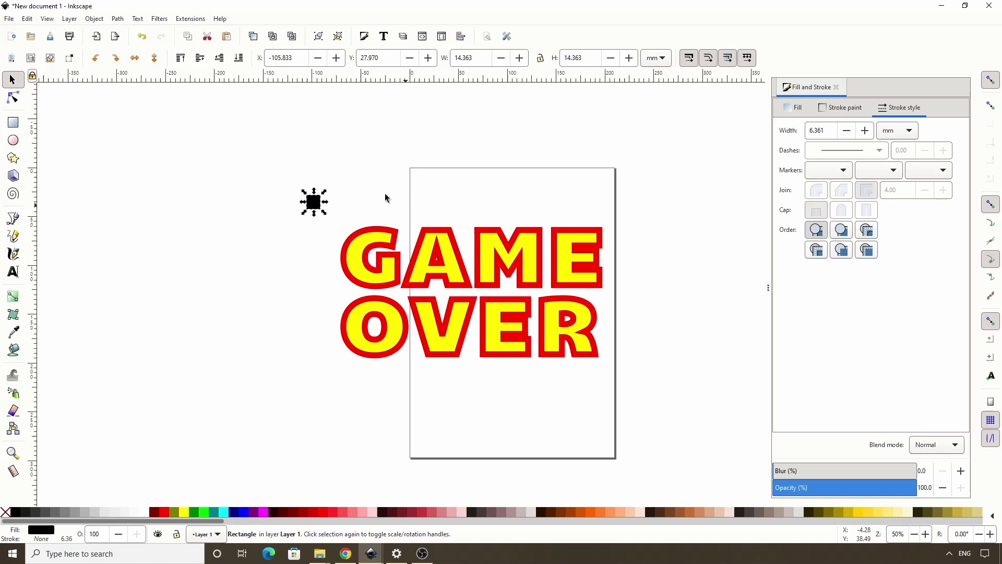
Create a 10 × 20 grid of tiled clones from the square.
left_click(32, 19)
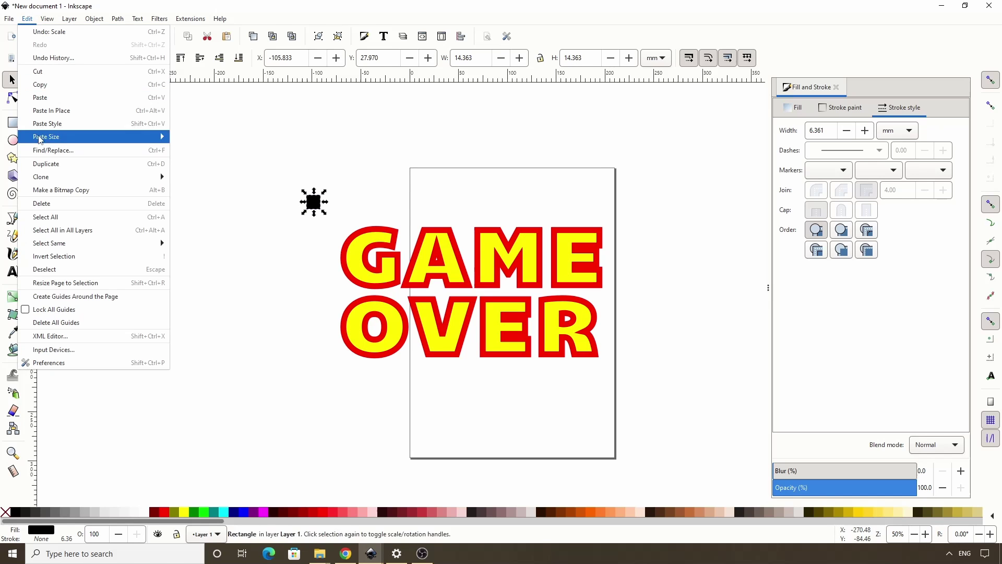
mouse_move(73, 177)
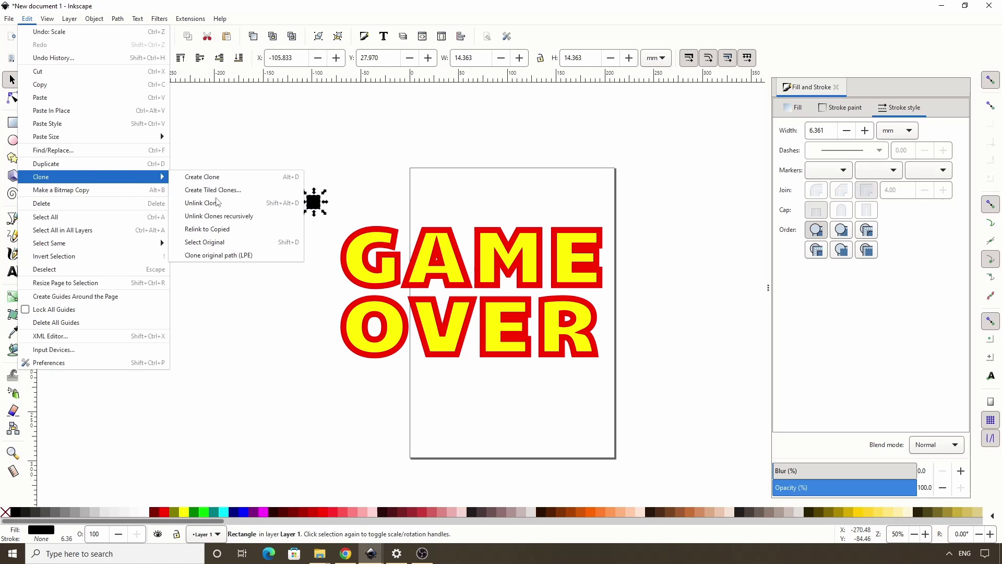
left_click(215, 191)
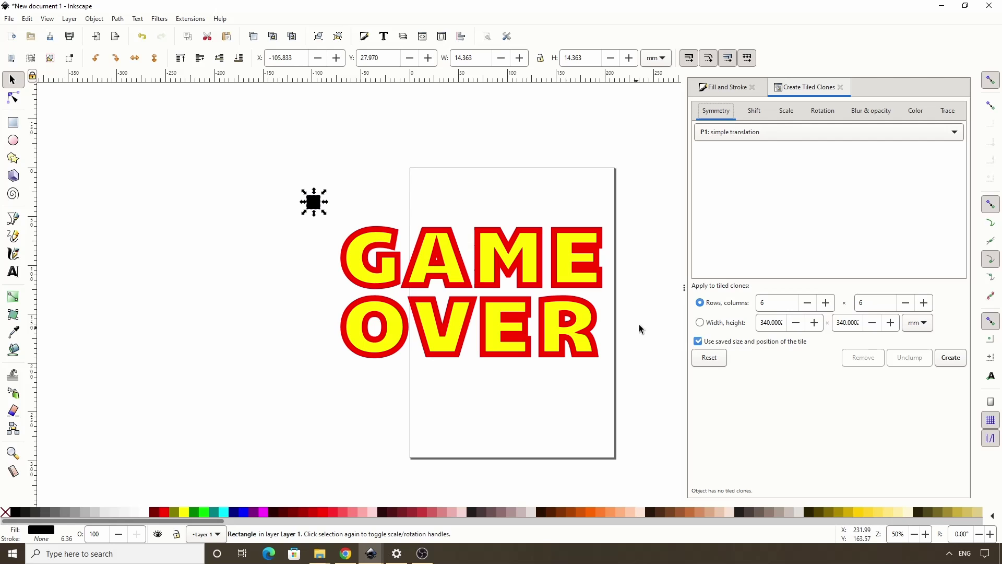
double_click(770, 302)
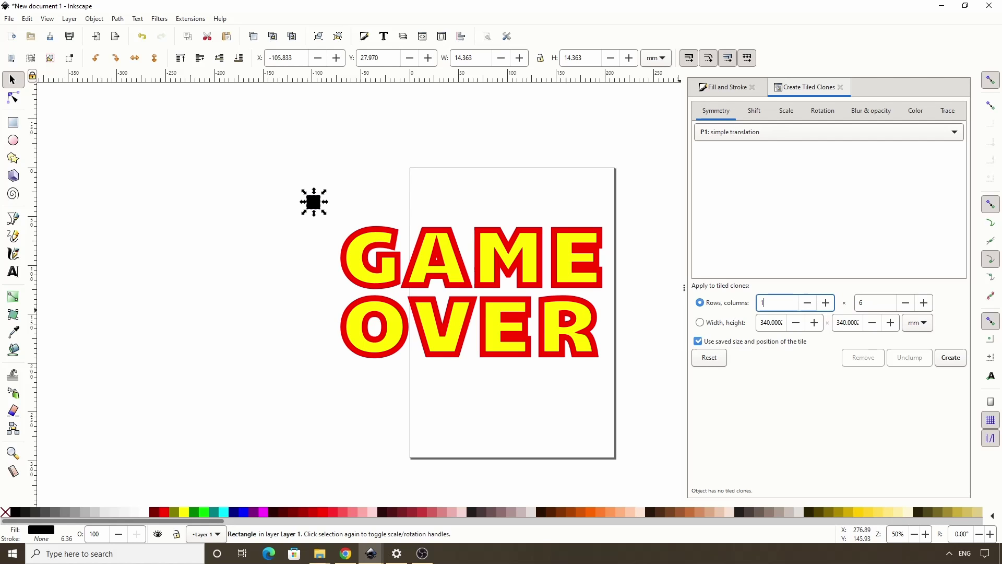
double_click(866, 304)
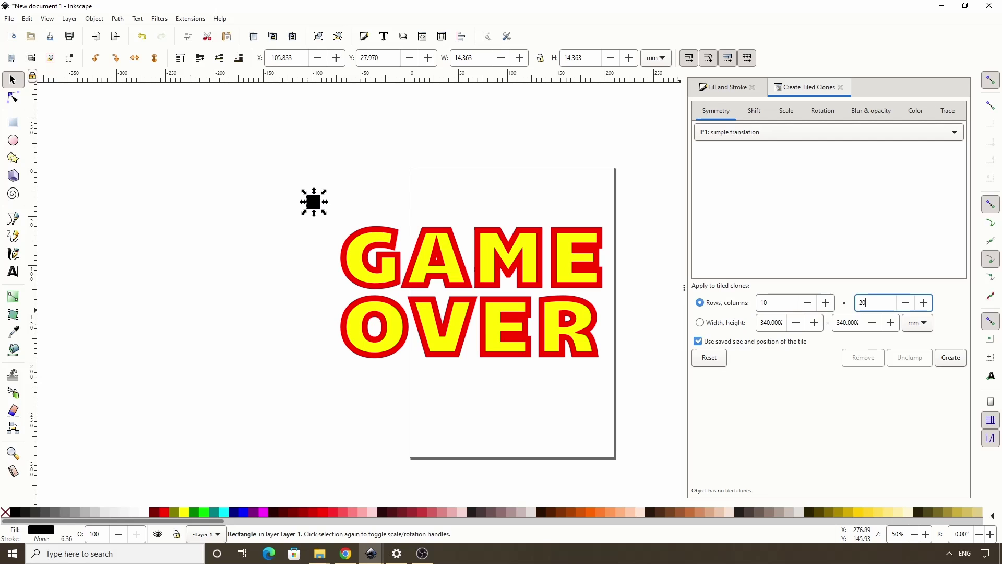
type("20")
left_click(950, 357)
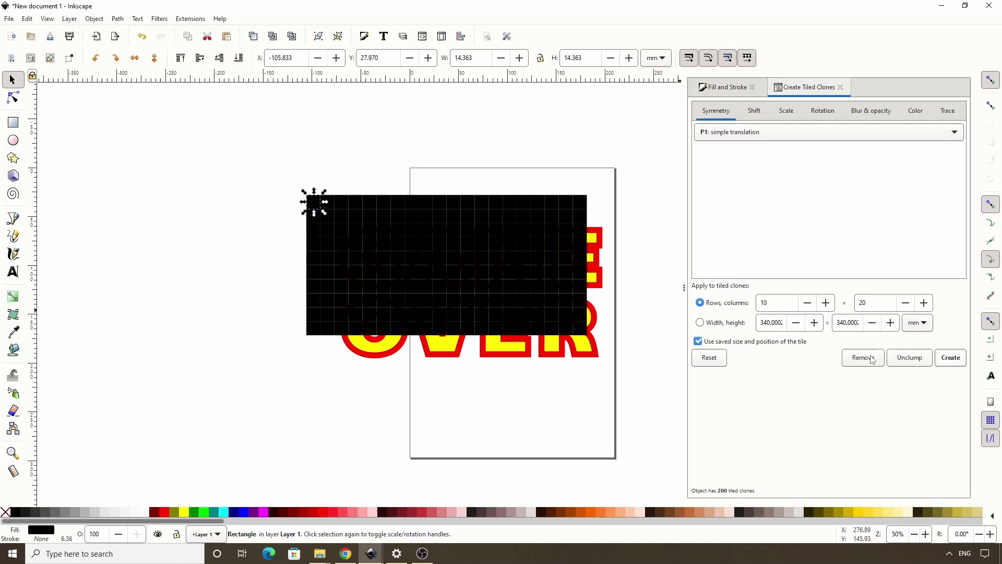
Rebuild the clone grid at 15 rows by 25 columns.
double_click(781, 304)
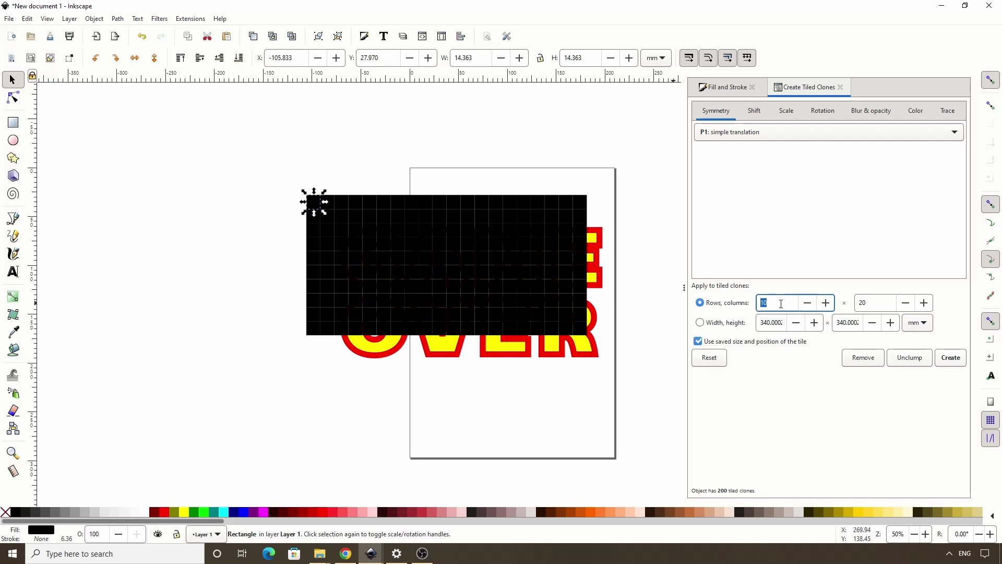
double_click(873, 308)
type("25")
left_click(951, 357)
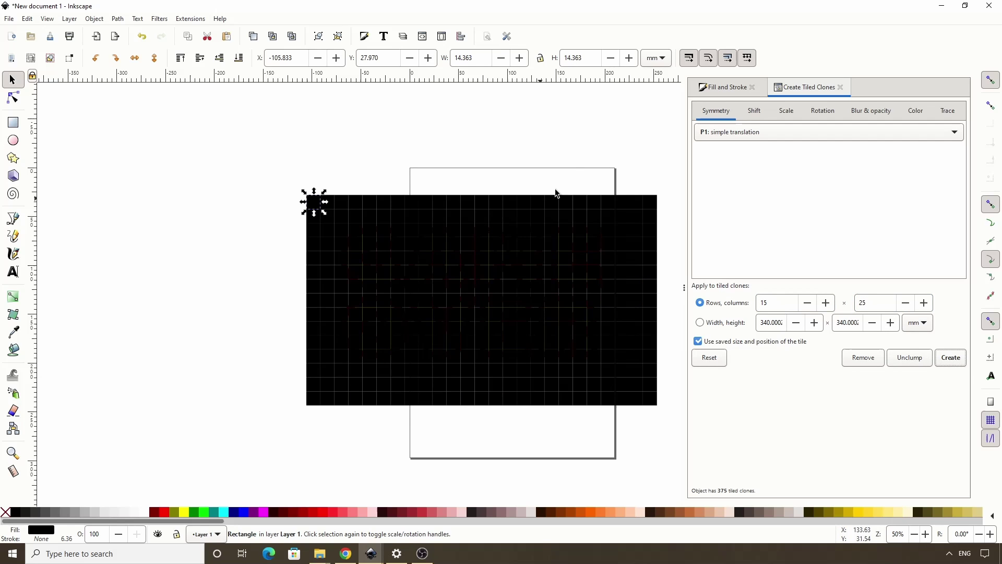
Enable Trace the drawing picking up Opacity, and remove the existing clones.
left_click(941, 116)
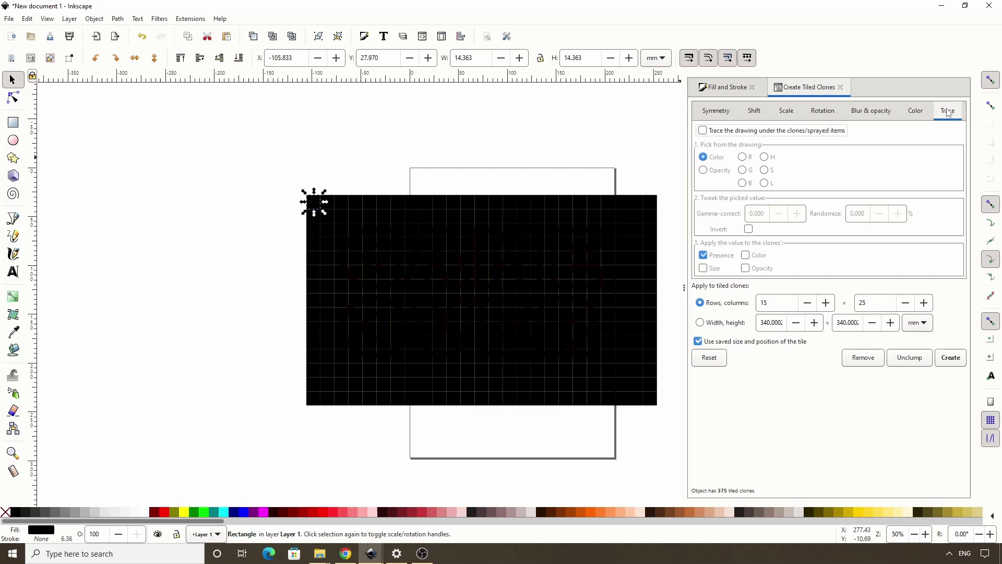
left_click(707, 129)
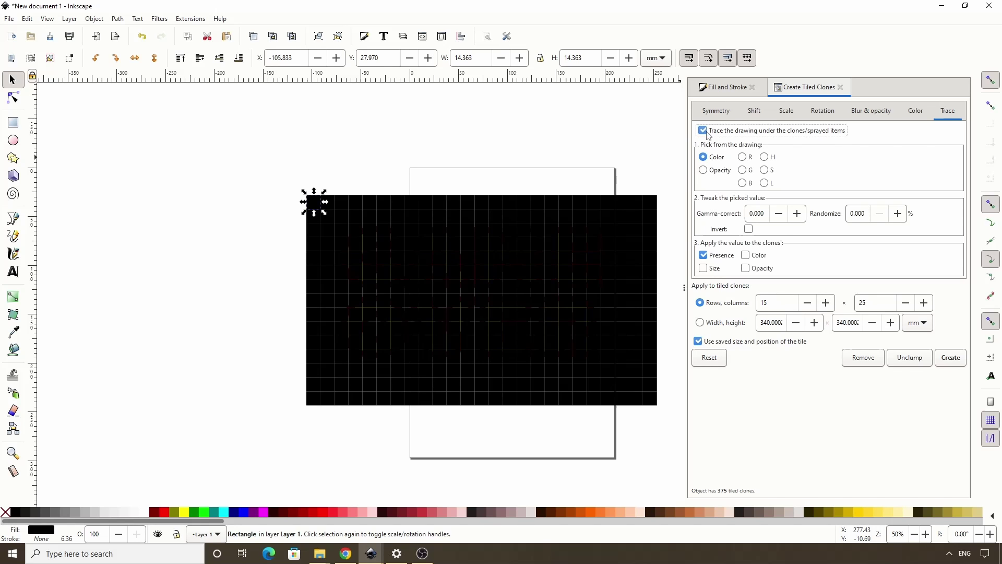
left_click(707, 174)
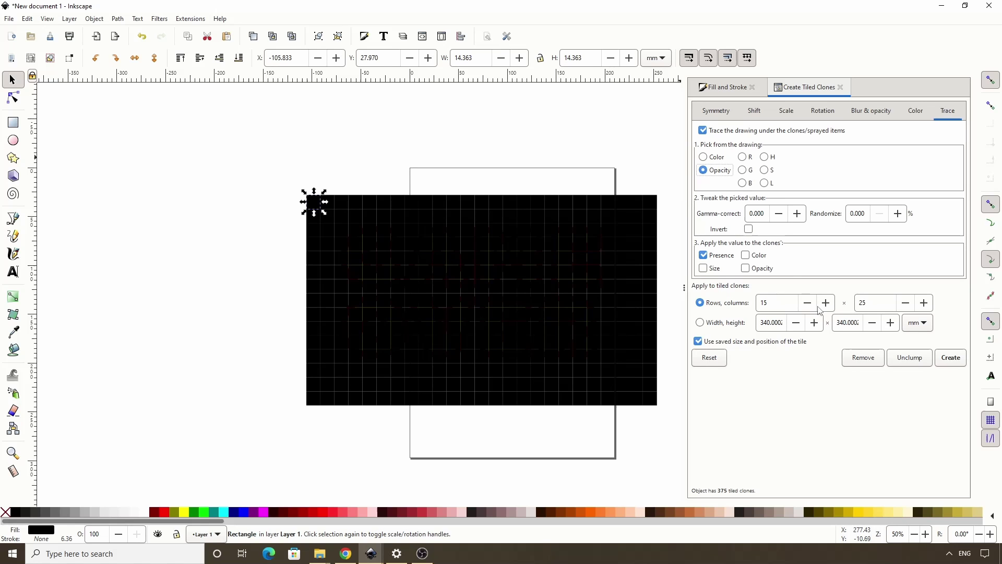
left_click(862, 359)
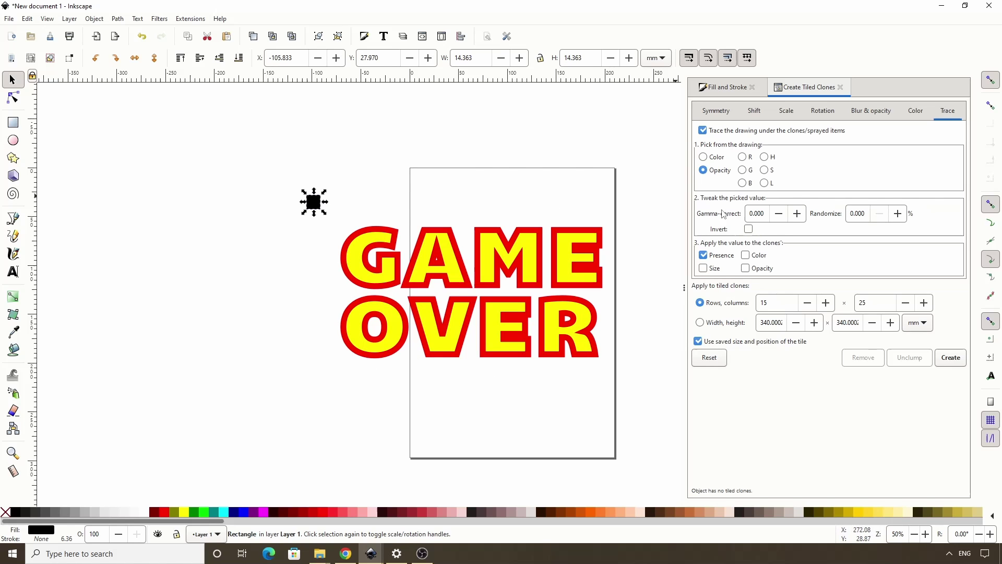
Apply traced Color and Opacity without Presence, and create the 189 traced clones.
left_click(704, 255)
left_click(746, 256)
left_click(745, 268)
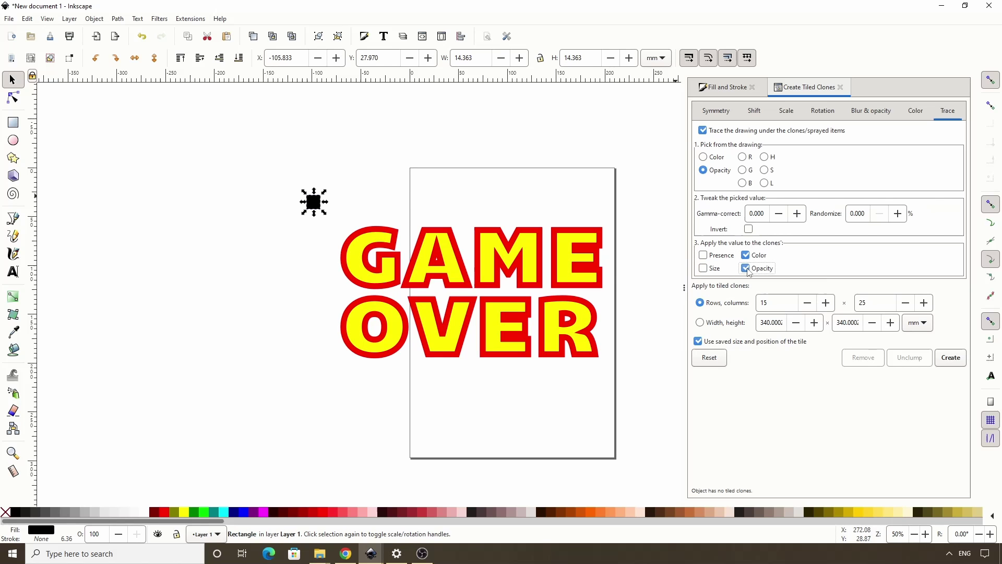
left_click(950, 359)
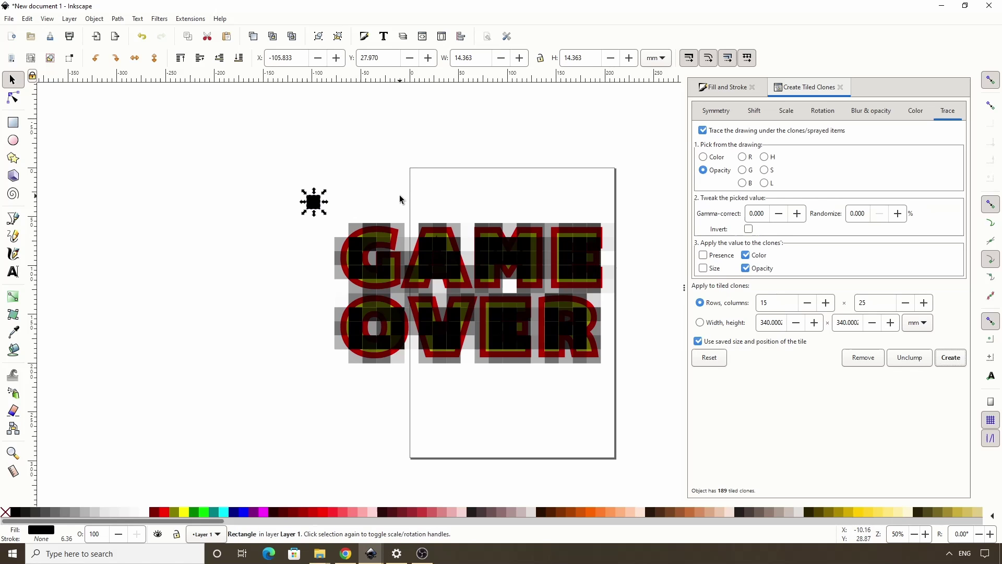
Unset the tile square's fill so the clones show red, orange and yellow.
left_click(729, 92)
left_click(711, 108)
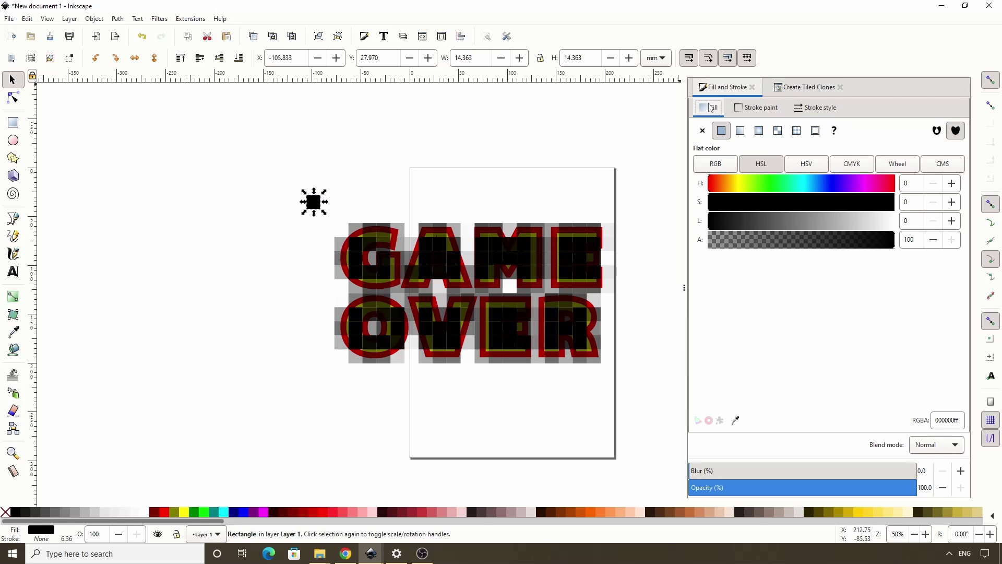
left_click(835, 131)
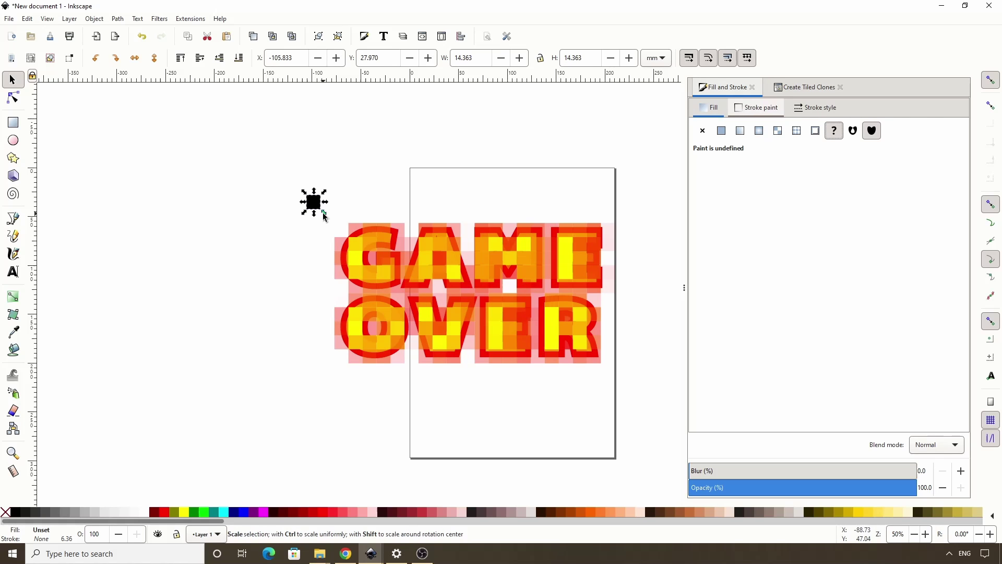
Shrink the tile to about 8.5 mm and recreate clones without Use saved size and position.
left_click_drag(319, 212, 317, 209)
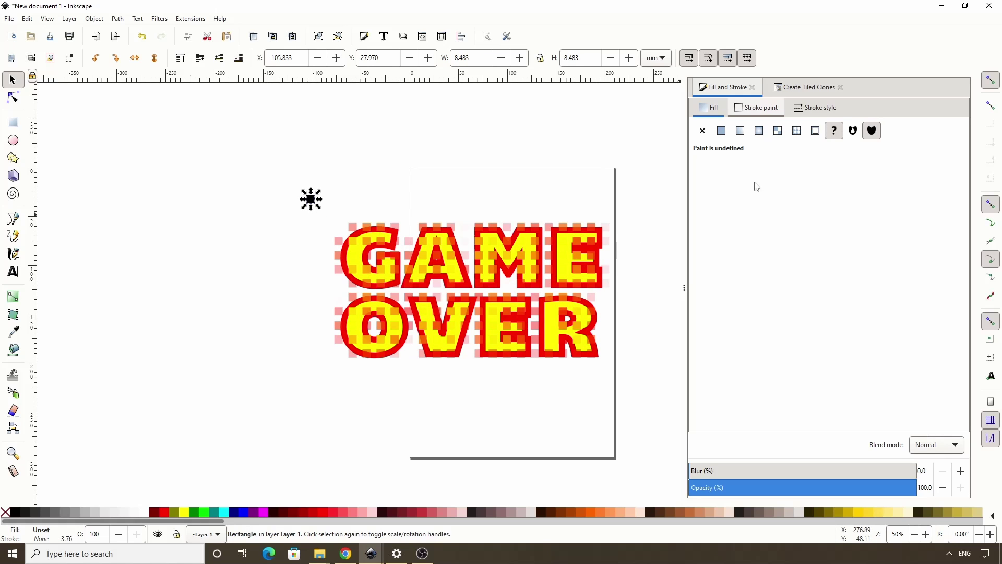
left_click(810, 87)
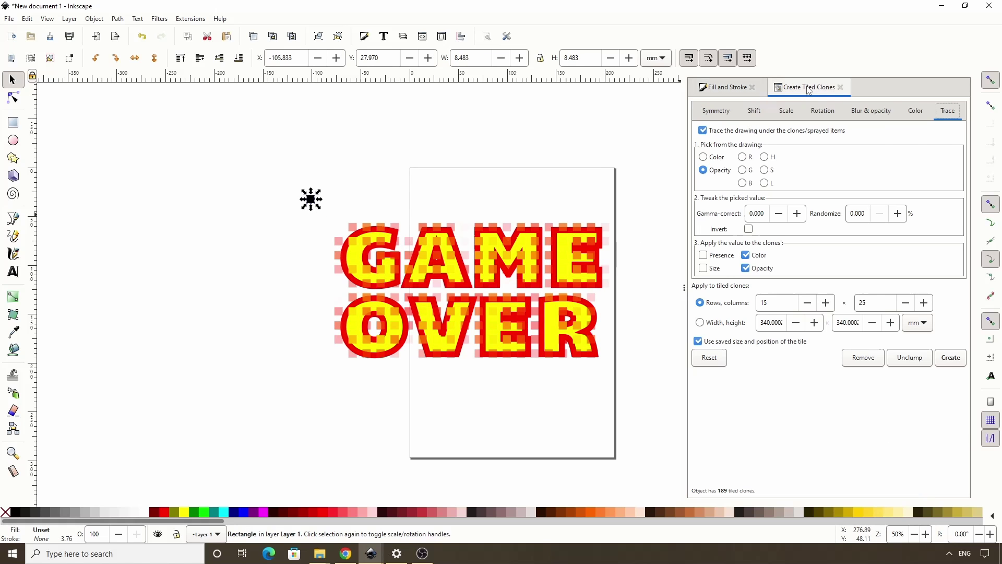
left_click(704, 344)
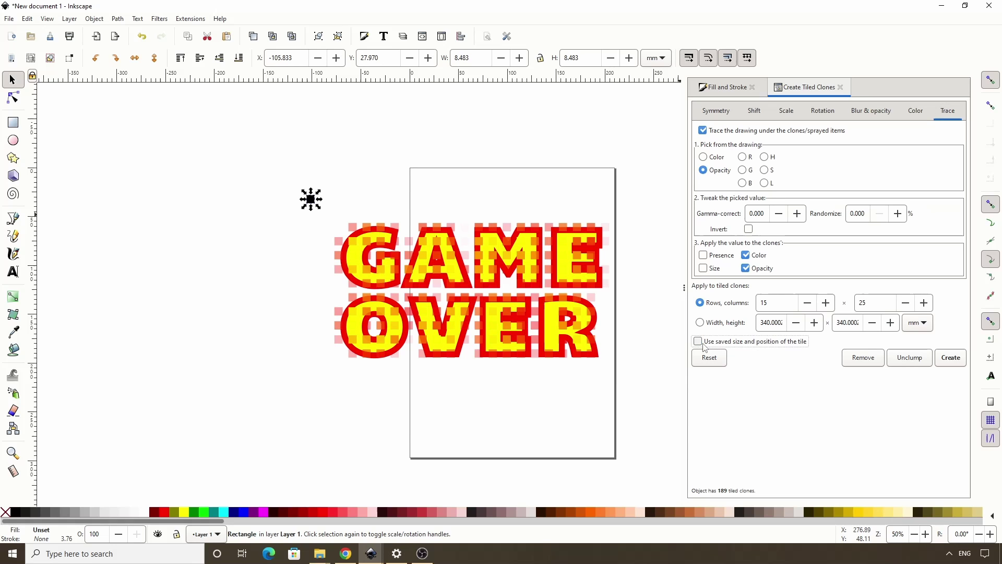
left_click(948, 358)
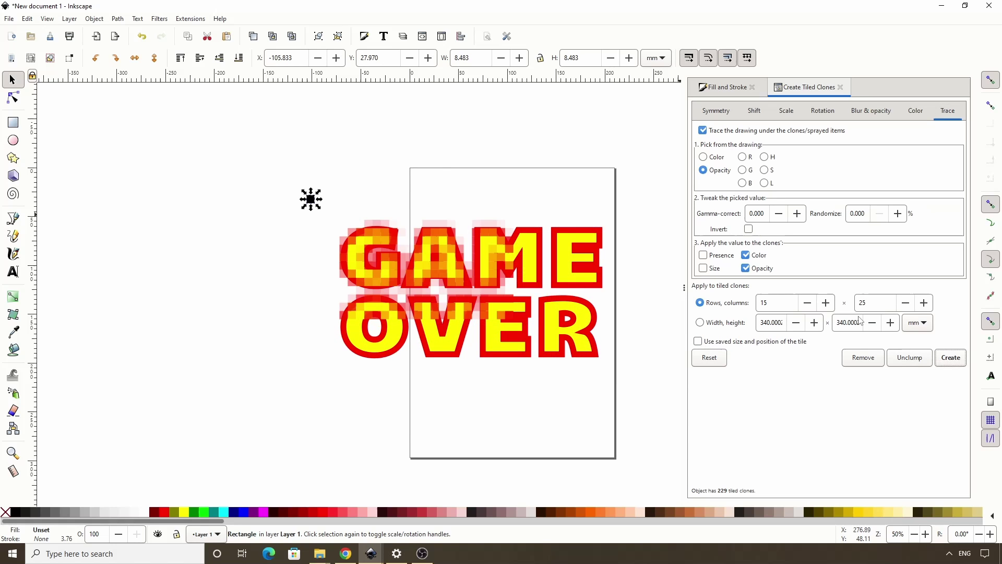
Rebuild the traced clones as a 30 × 45 grid.
double_click(788, 303)
type("30")
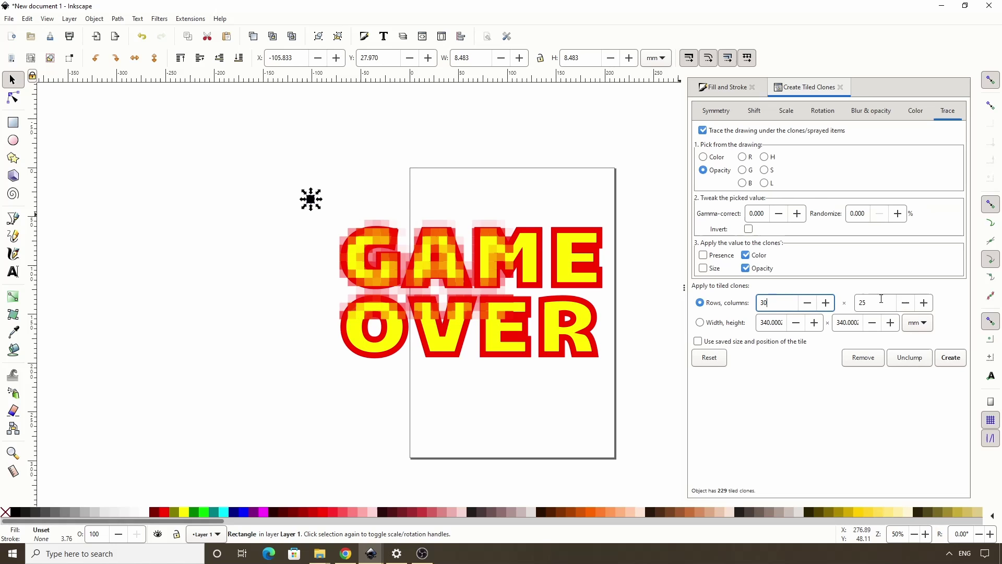
double_click(881, 300)
type("45")
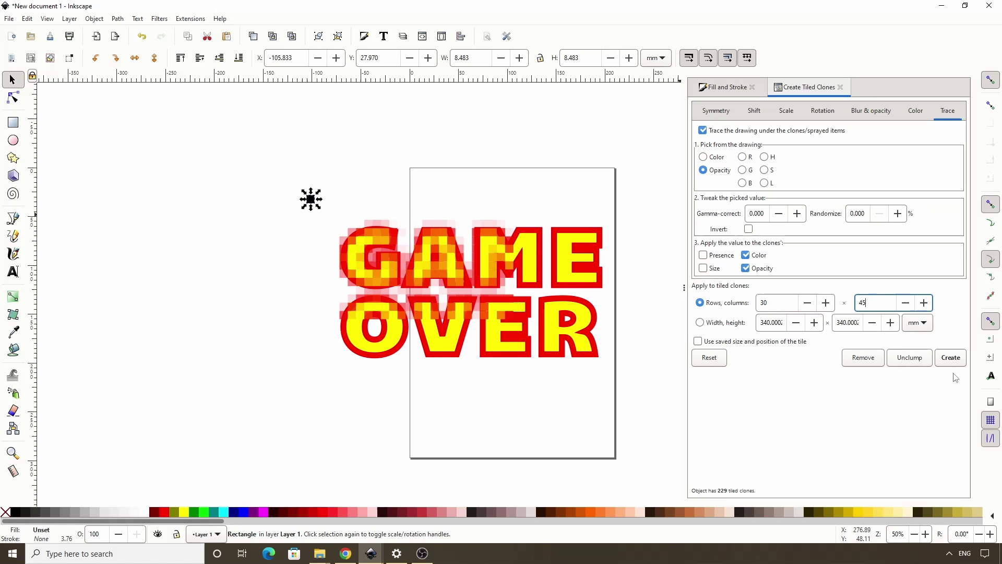
left_click(951, 358)
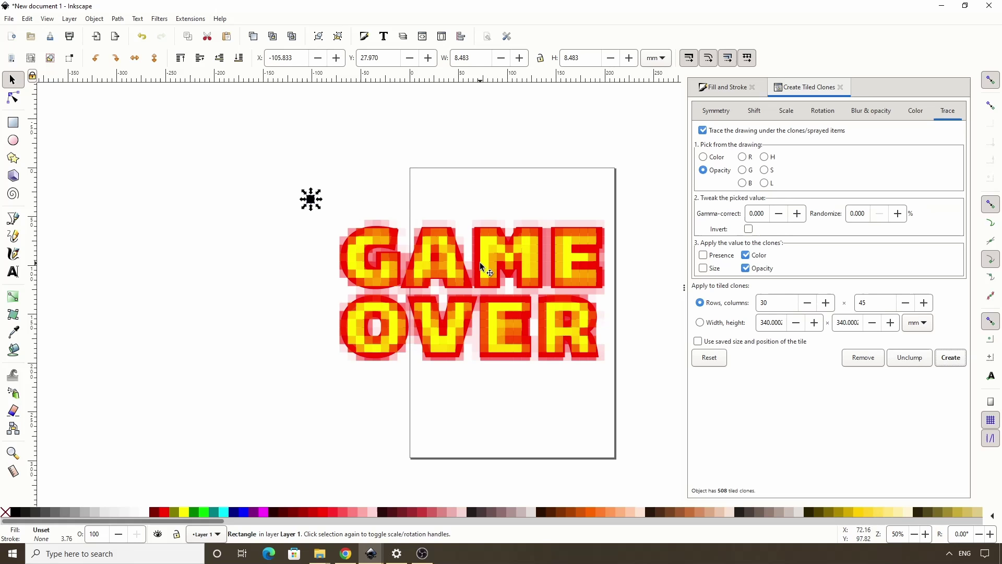
Delete the original GAME OVER text from beneath the clones.
scroll(481, 281, "up", 1)
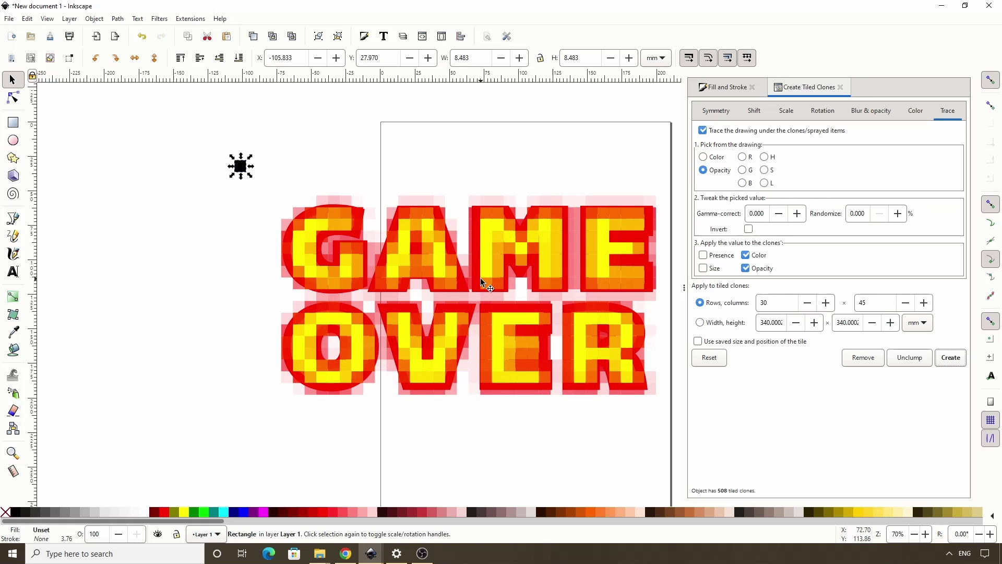
scroll(480, 282, "up", 1)
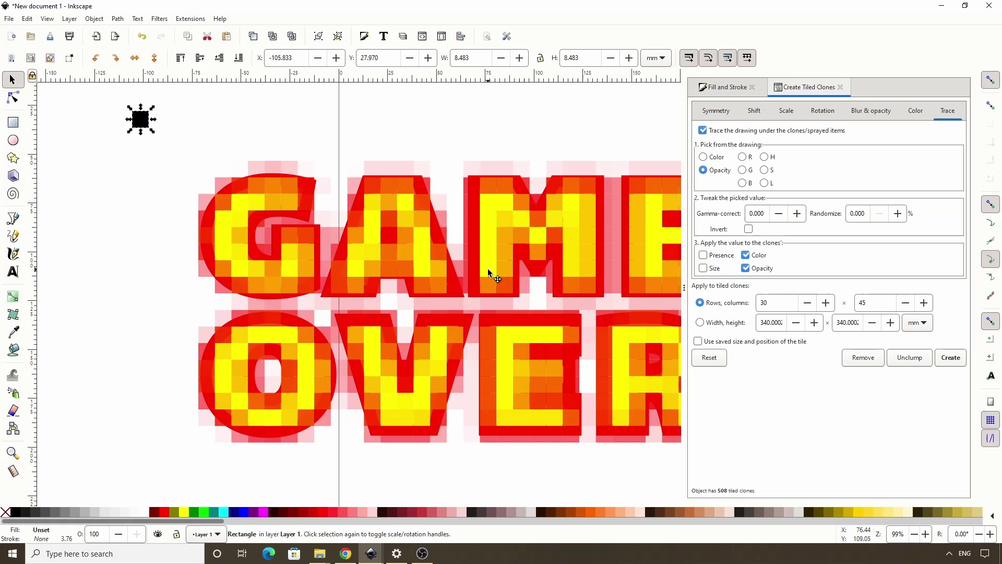
left_click(488, 269)
left_click(489, 273, "alt")
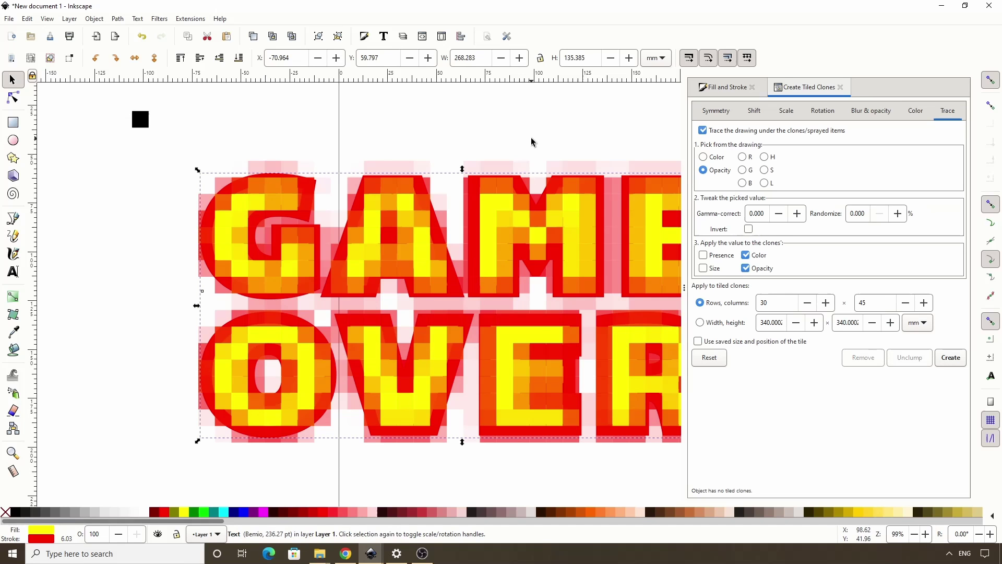
key("Delete")
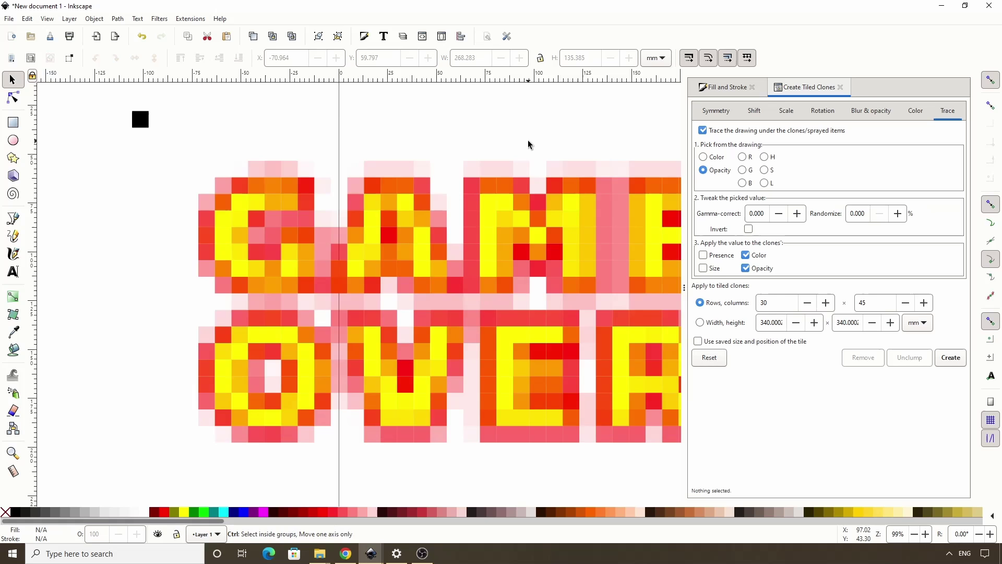
Delete the small black tile square.
scroll(527, 147, "down", 2)
scroll(496, 170, "up", 1)
scroll(495, 170, "right", 2)
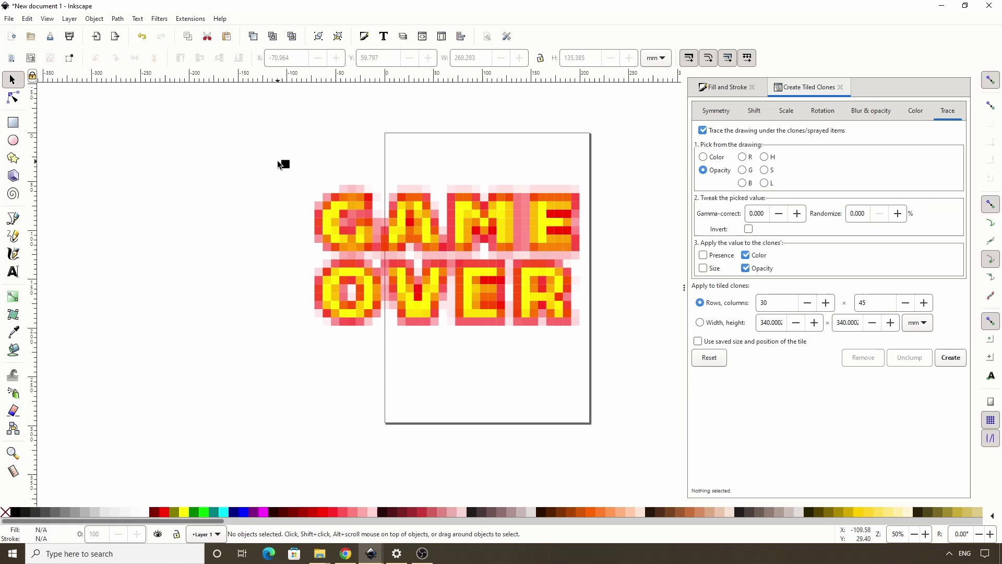
left_click(286, 165)
key("Delete")
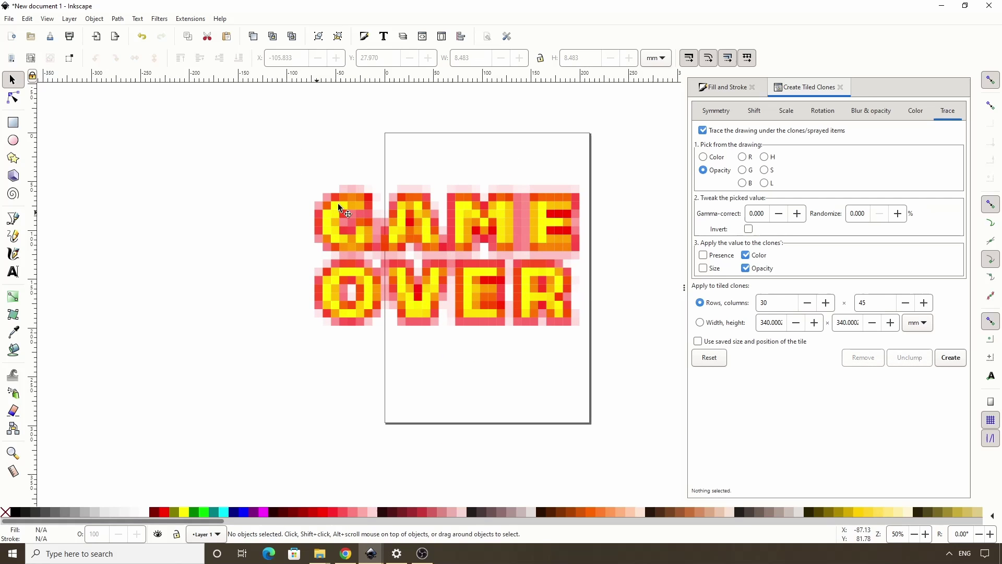
scroll(407, 178, "up", 1)
scroll(377, 188, "right", 3)
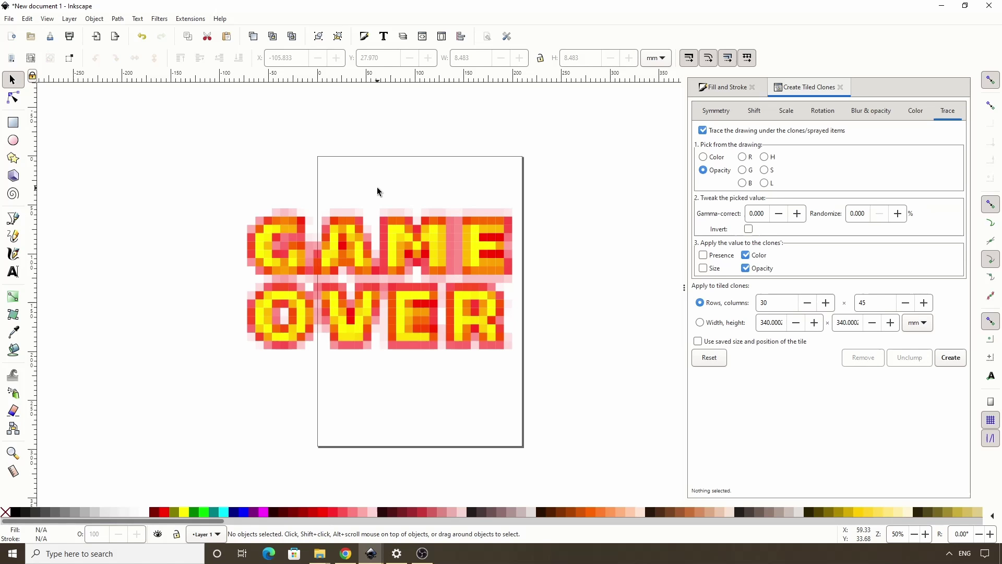
Draw a large rectangle over the GAME OVER lettering, fill it black, and lower it to the bottom.
left_click(13, 122)
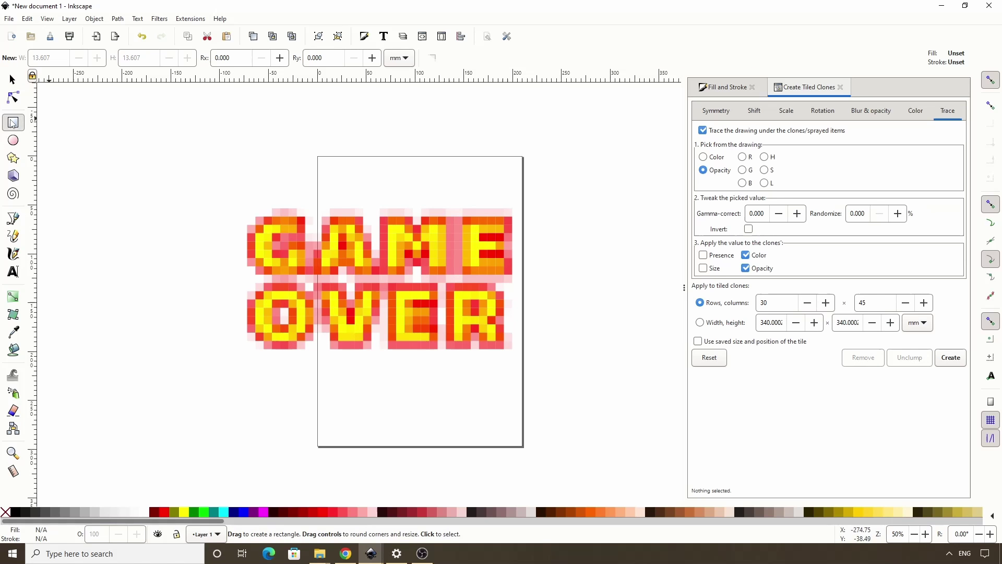
left_click_drag(127, 135, 633, 415)
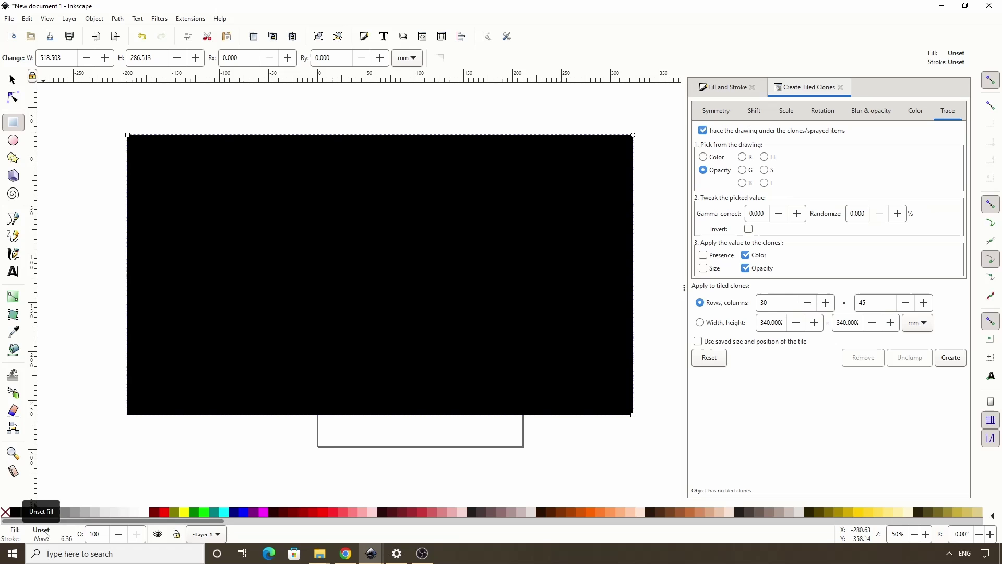
left_click(15, 516)
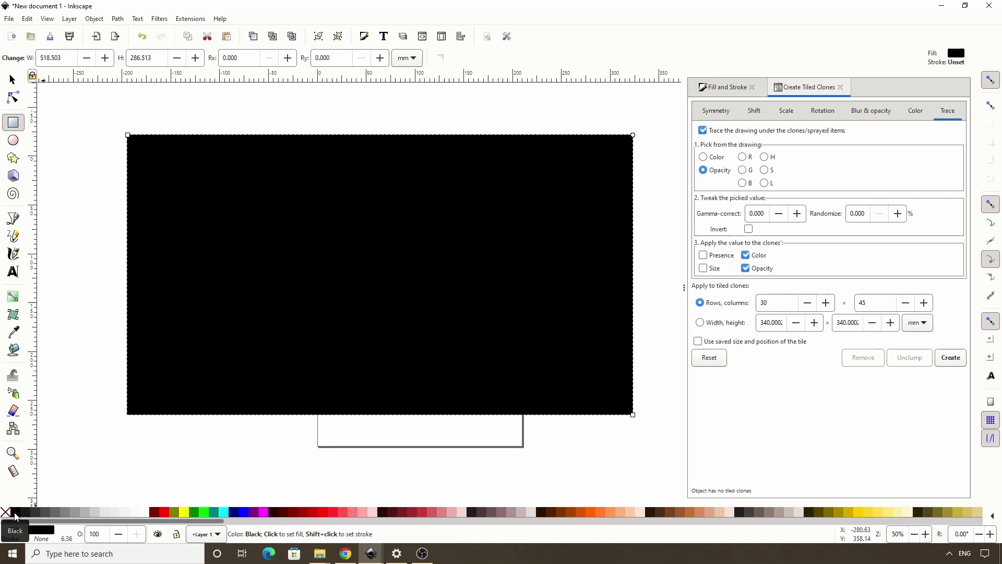
left_click(13, 79)
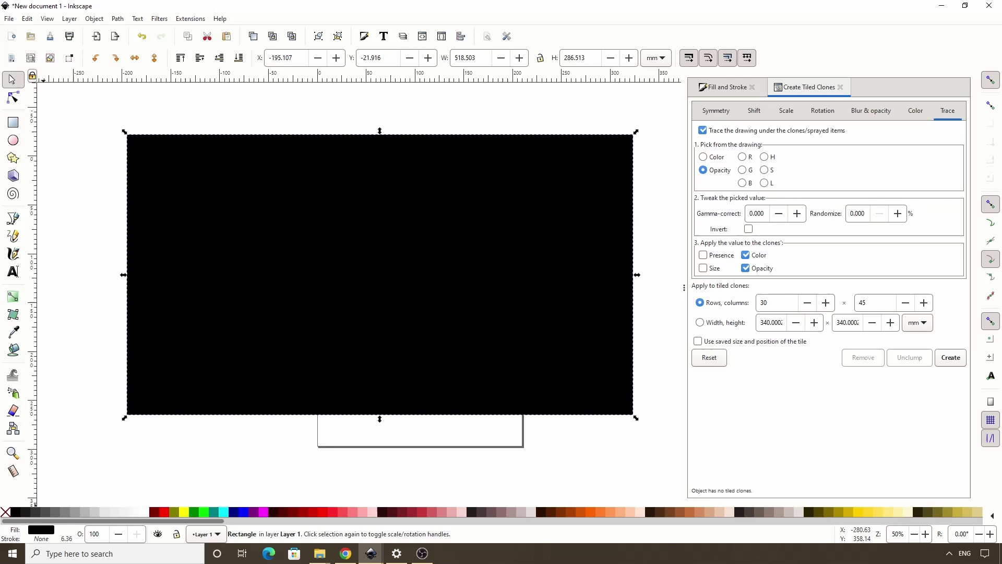
left_click(238, 59)
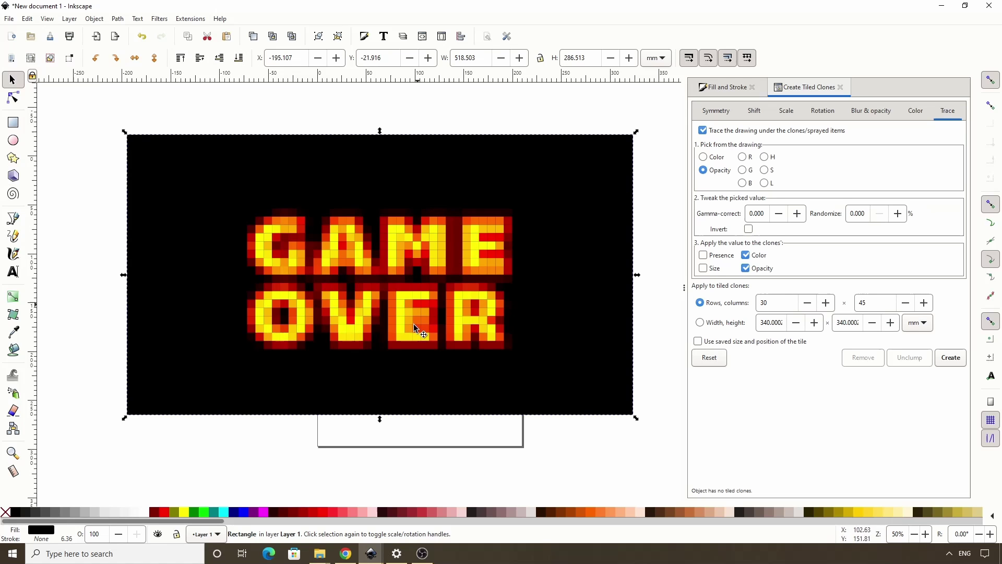
Stretch the black rectangle downward, group the GAME OVER clone squares, and cancel a trial upward move.
left_click_drag(381, 418, 382, 442)
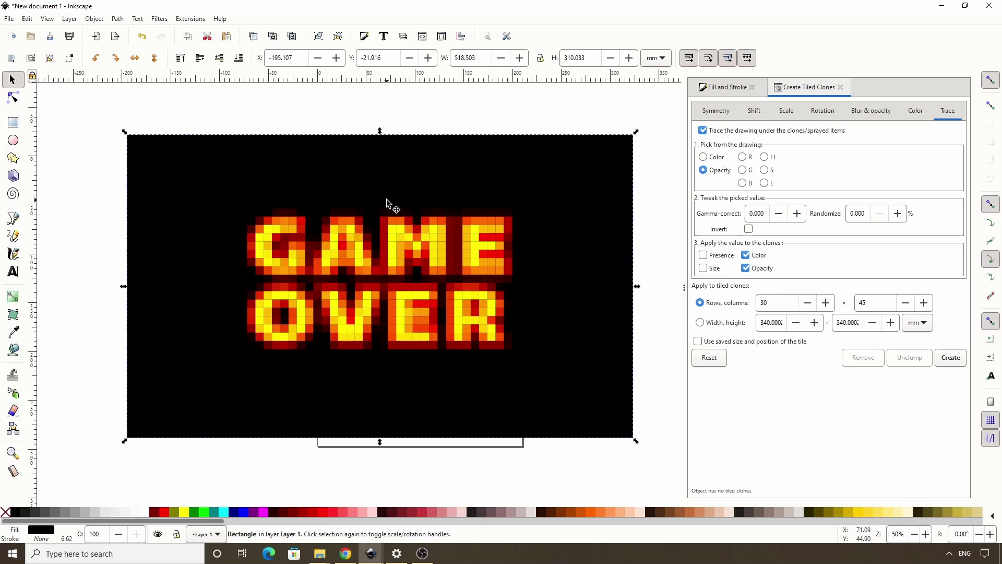
mouse_move(205, 108)
left_mouse_down()
mouse_move(243, 162)
mouse_move(566, 395)
left_mouse_up()
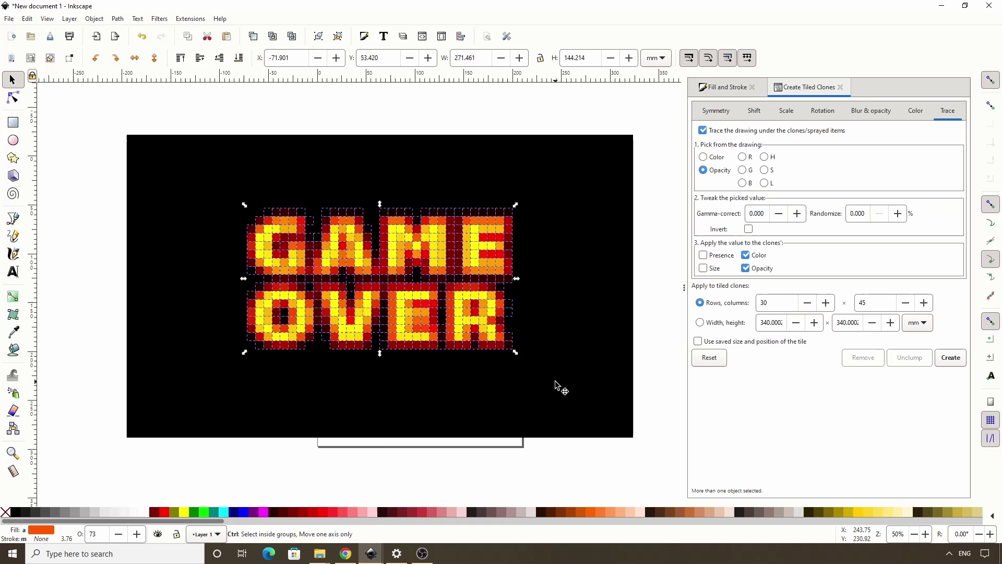
key("ctrl+g")
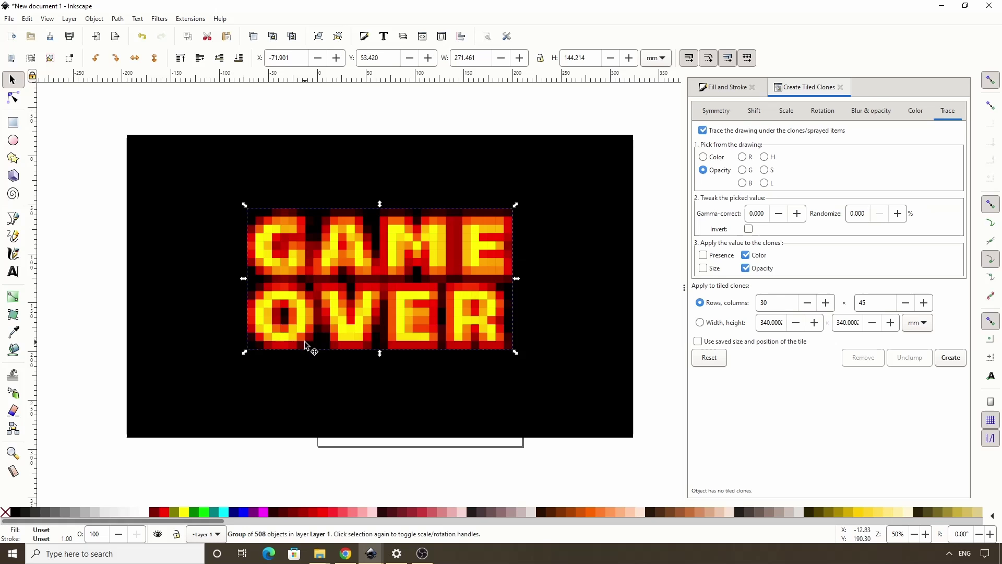
left_click_drag(306, 345, 297, 184)
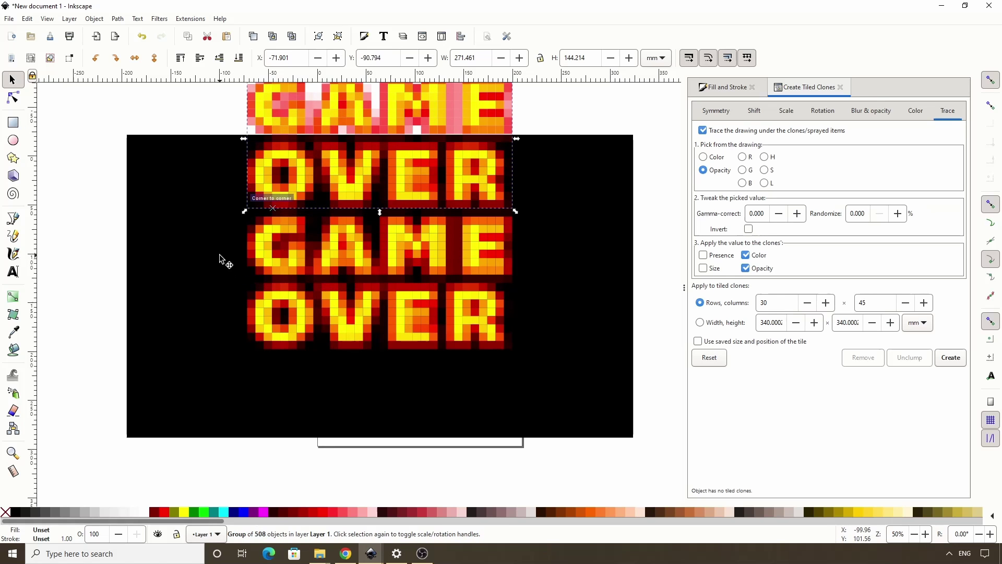
key("Delete")
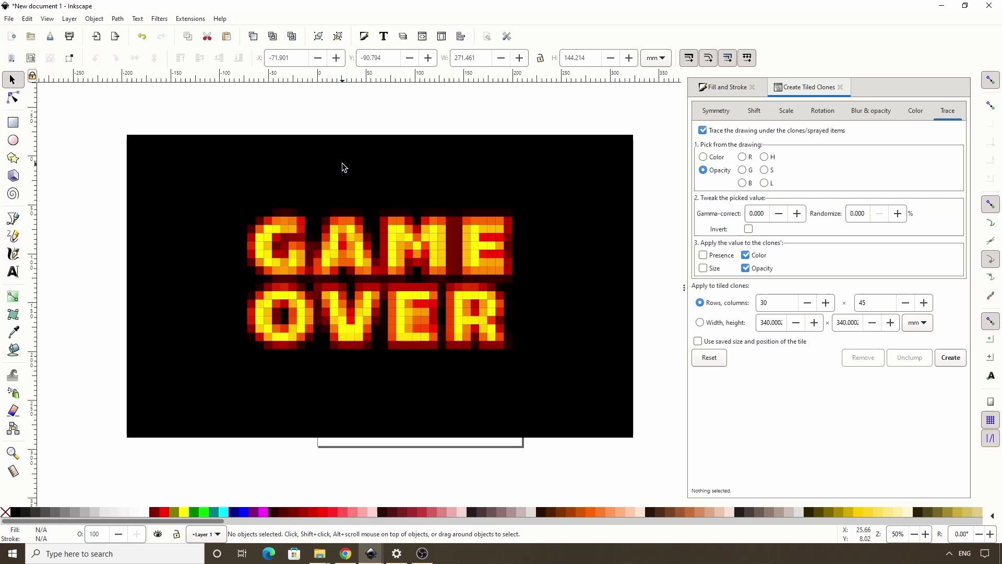
Make a bitmap copy of the GAME OVER clone group via Edit > Make a Bitmap Copy.
left_click(354, 249)
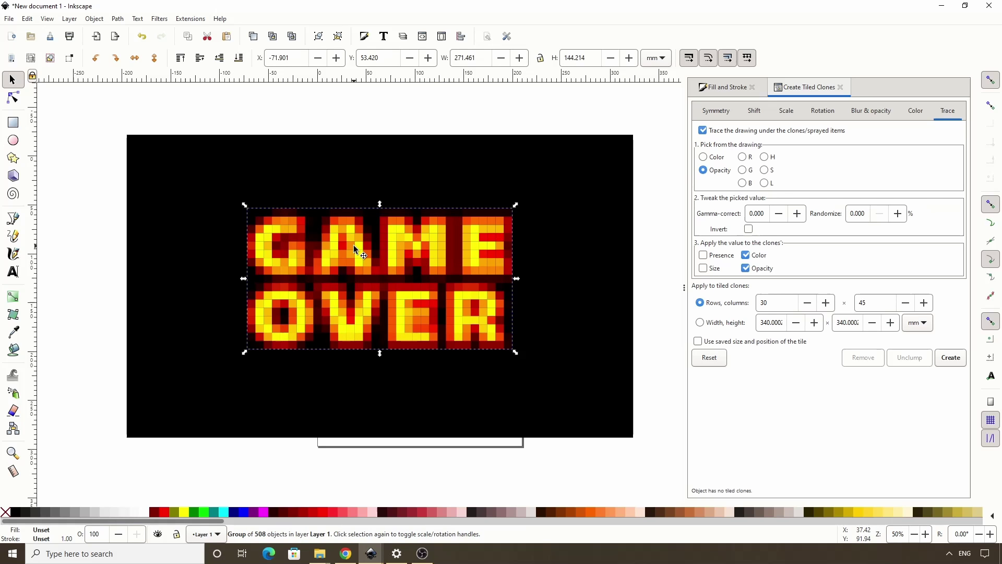
left_click(28, 19)
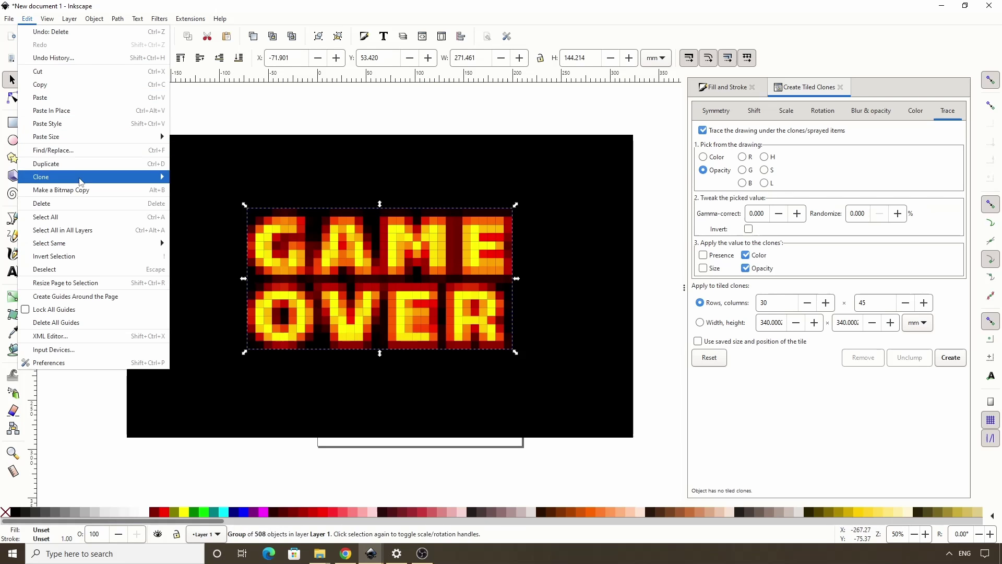
left_click(84, 191)
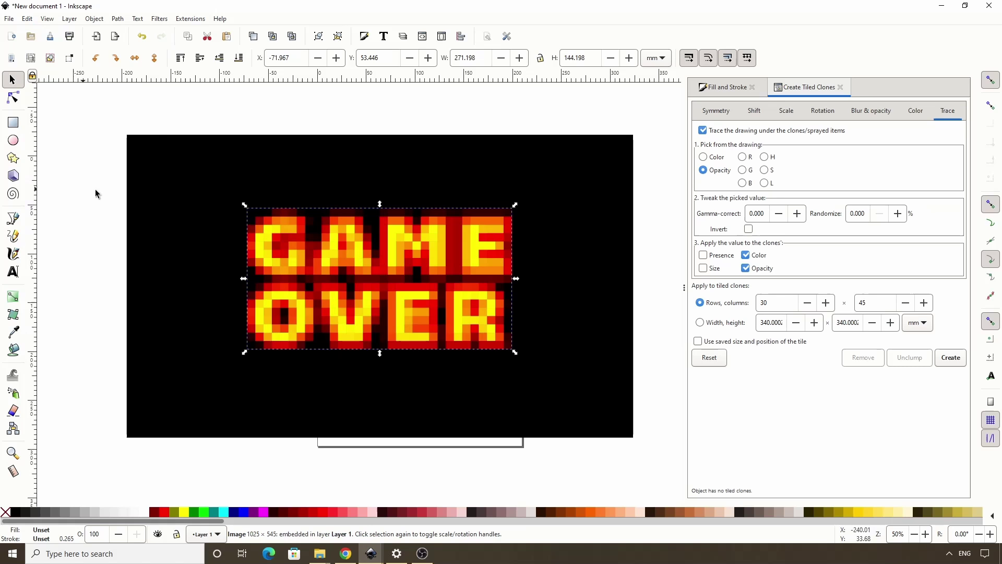
Position the bitmap copy on the black background and move the clone group to the upper left.
left_click_drag(340, 250, 435, 198)
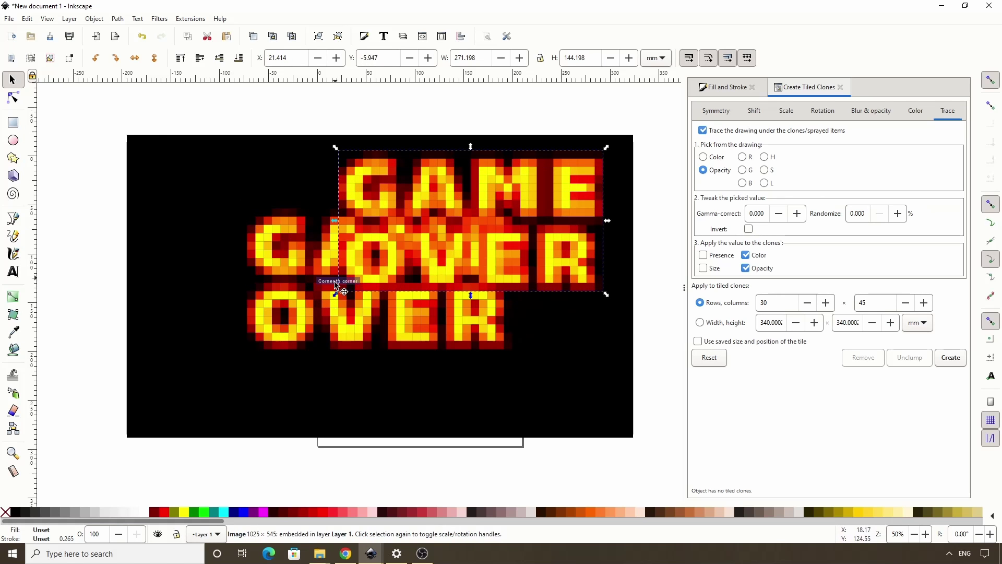
left_click(356, 333)
left_click_drag(356, 333, 150, 204)
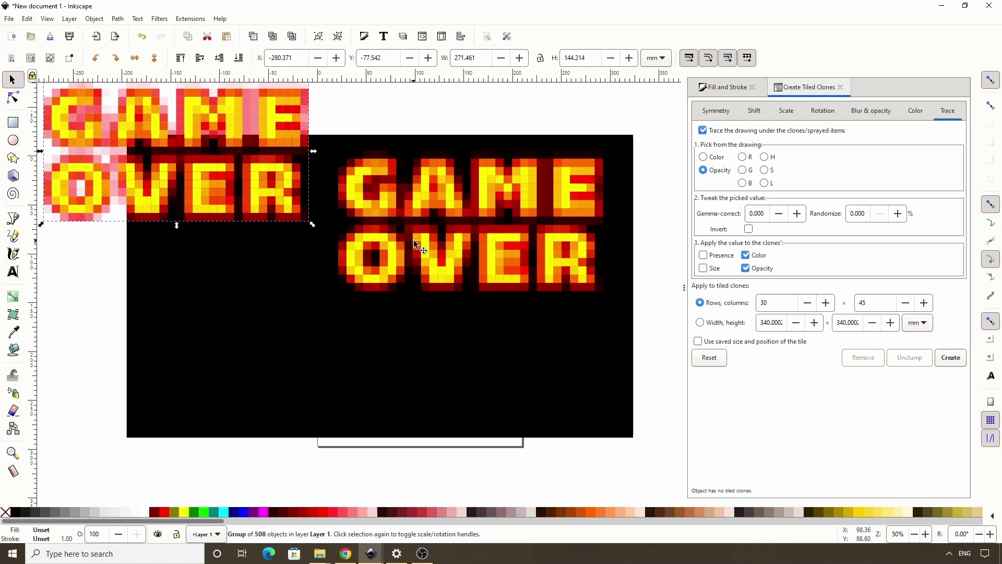
left_click(445, 261)
left_click_drag(446, 261, 358, 323)
left_click_drag(268, 189, 230, 152)
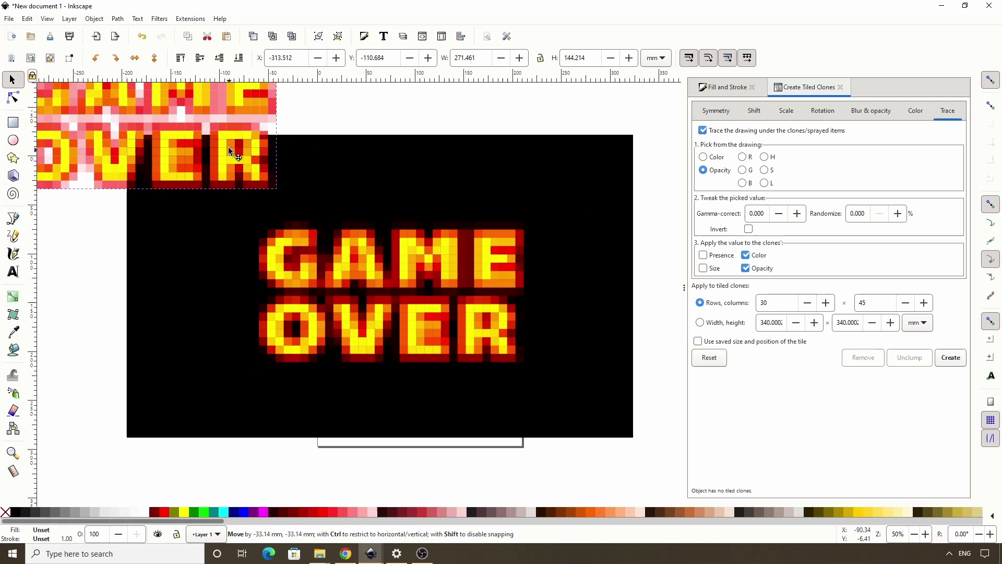
left_click(406, 276)
left_click_drag(409, 271, 399, 262)
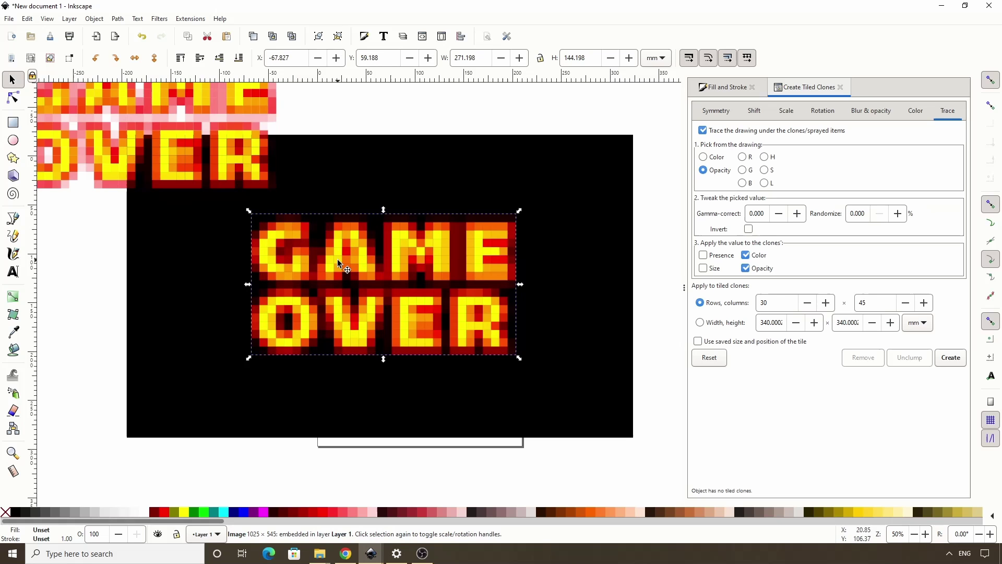
Inspect individual clones inside the upper group, then select the bitmap and the black background.
scroll(337, 259, "up", 1, "ctrl")
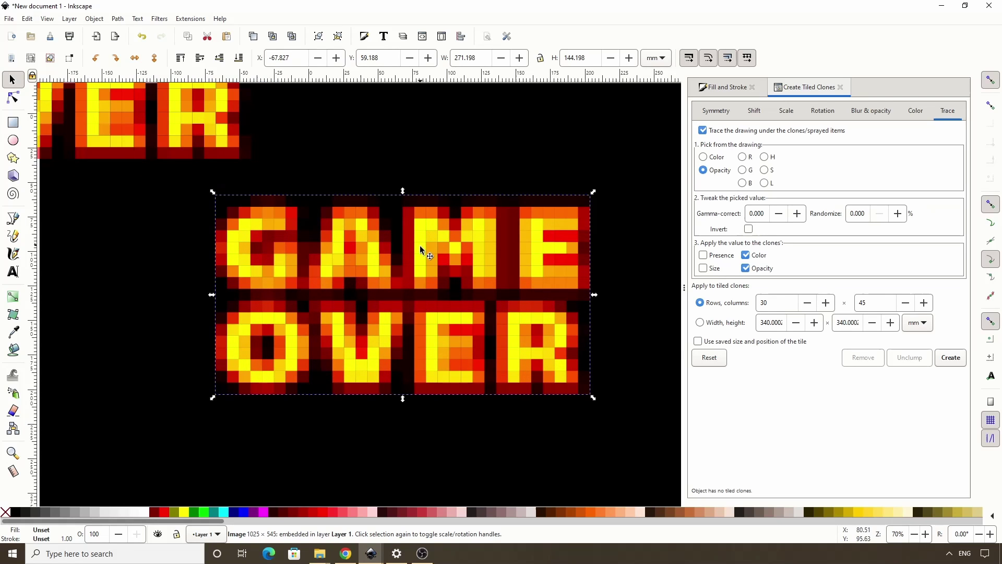
key("ctrl")
scroll(445, 252, "down", 2, "ctrl")
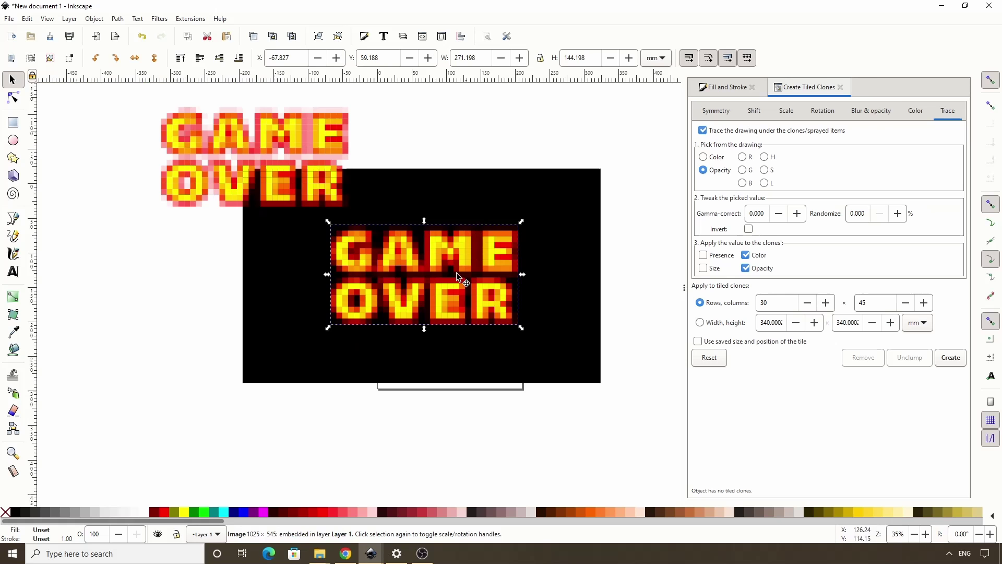
left_click(284, 178, "ctrl")
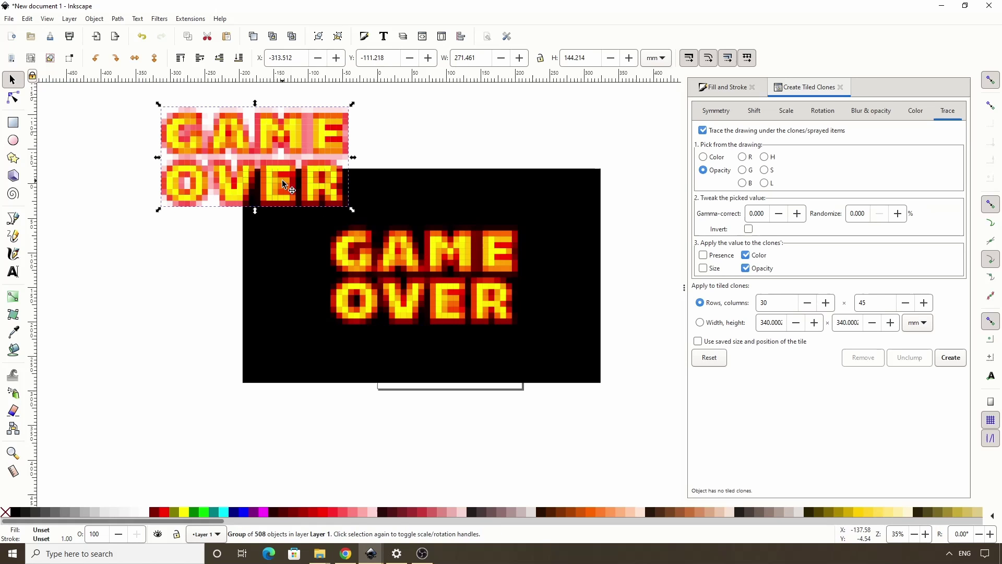
key("Escape")
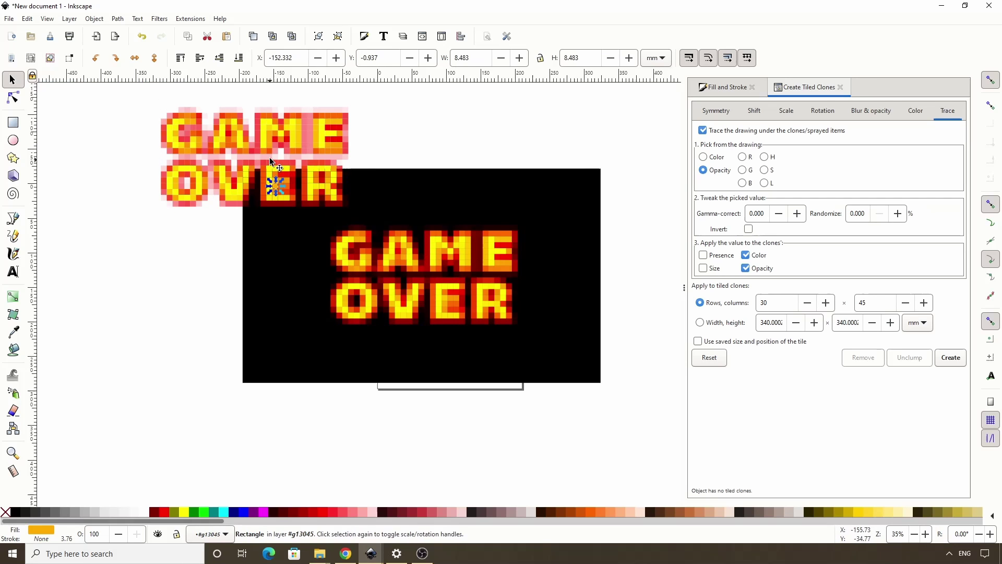
left_click(267, 144)
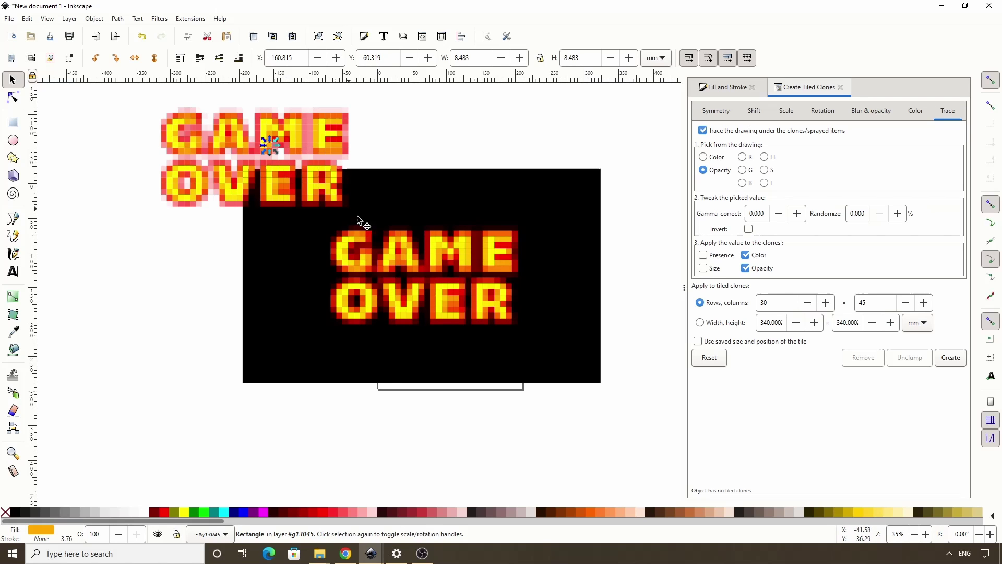
left_click(396, 252)
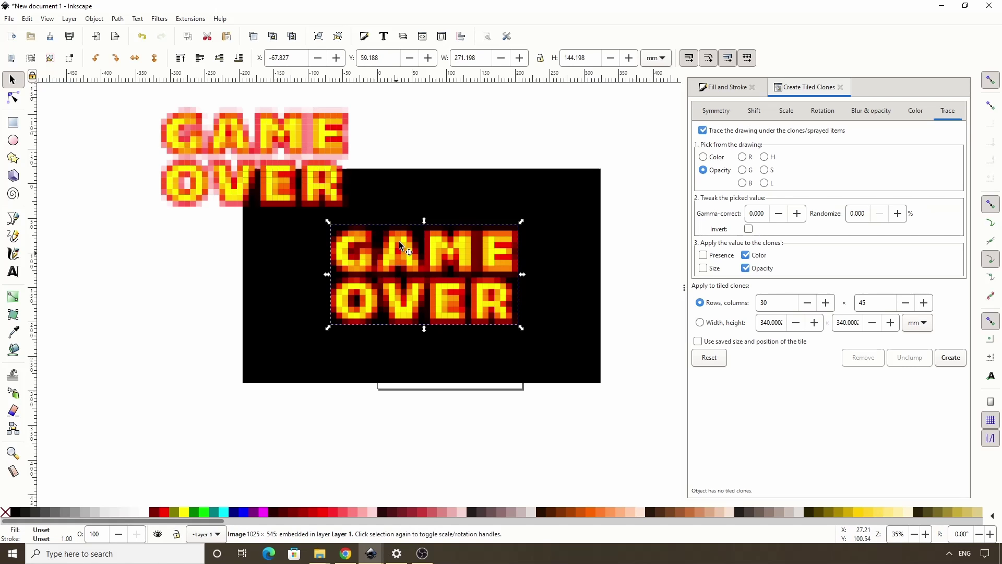
left_click(397, 206)
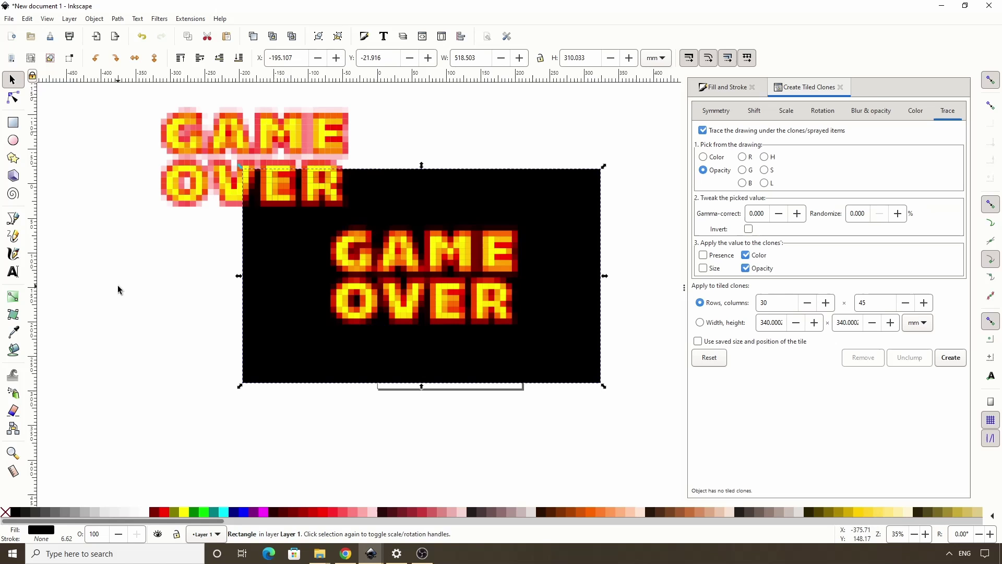
Draw a five-pointed star in empty space left of the lettering and fill it fuchsia.
left_click_drag(119, 286, 394, 275)
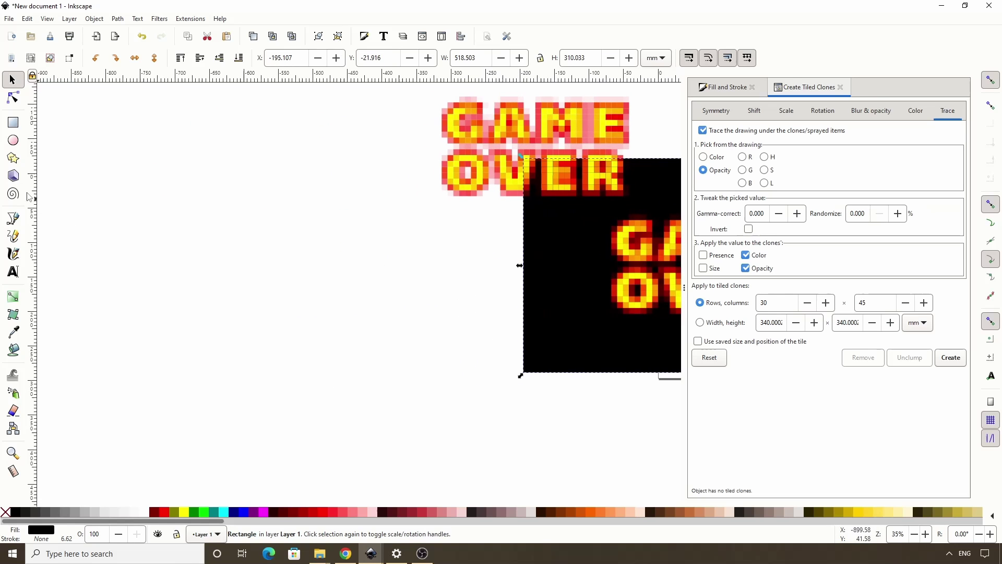
left_click(13, 158)
left_click_drag(212, 280, 264, 320)
left_click(264, 512)
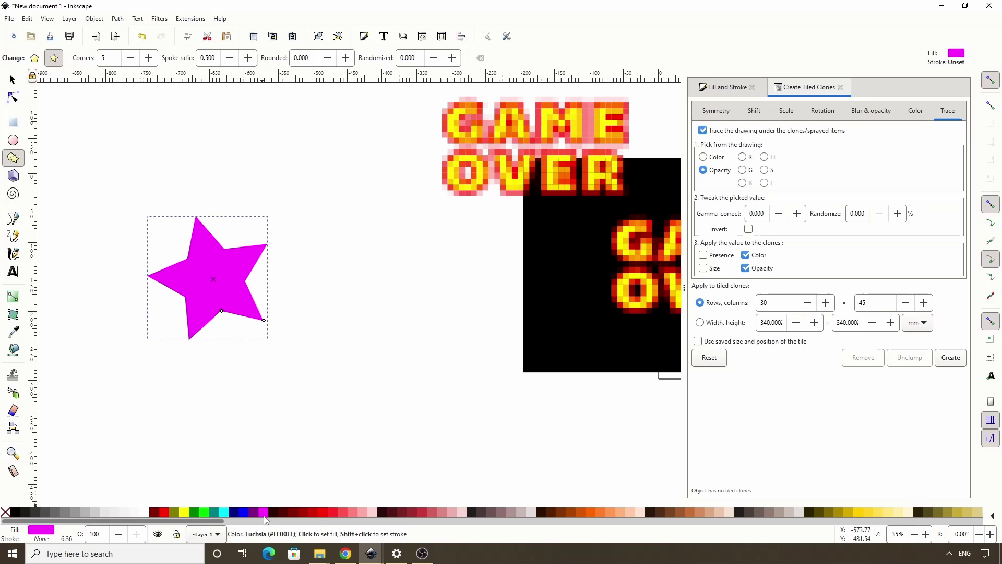
Draw a small unset-fill square tile and create tiled clones tracing the star.
left_click(13, 122)
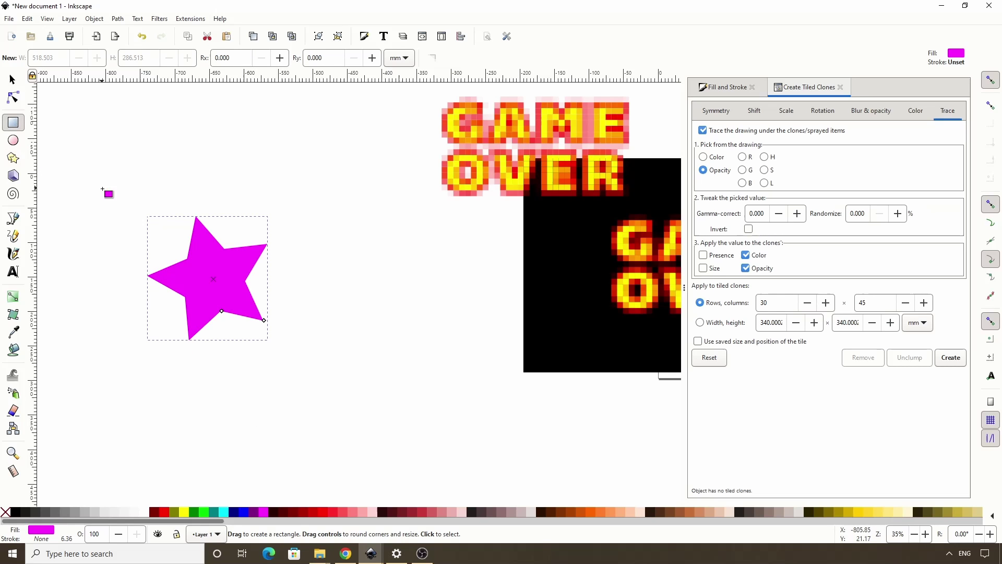
left_click_drag(109, 194, 114, 200)
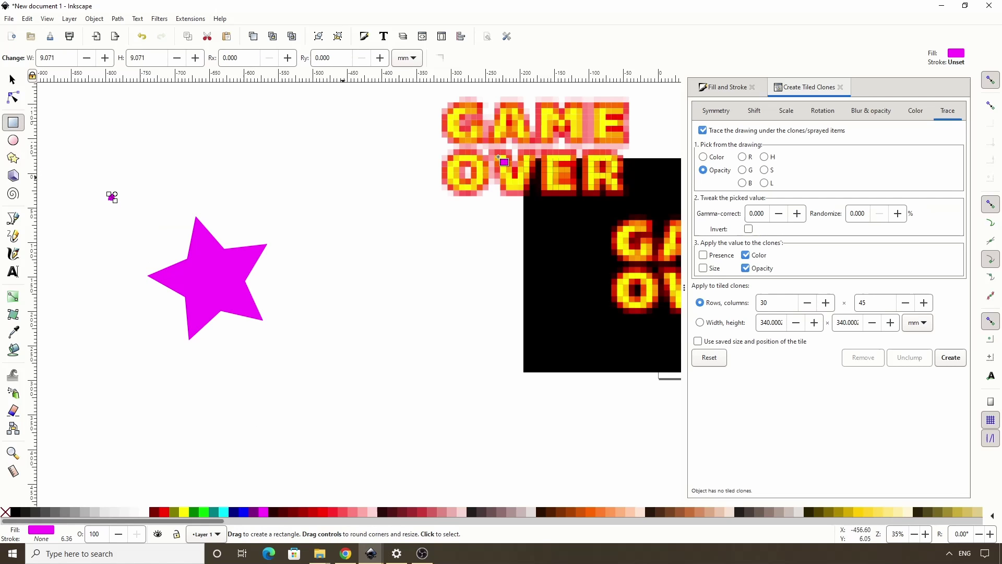
left_click(706, 92)
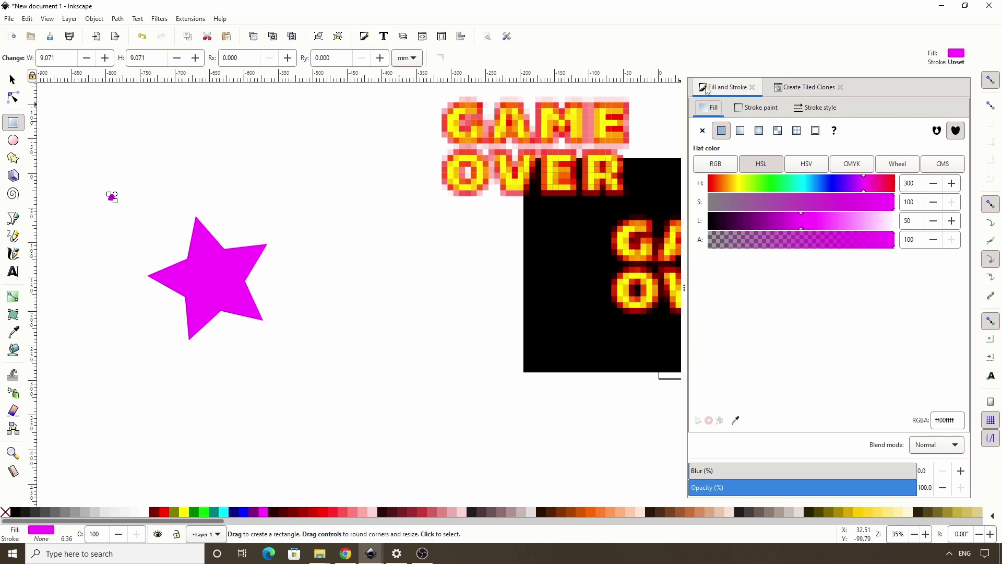
left_click(835, 130)
left_click(812, 90)
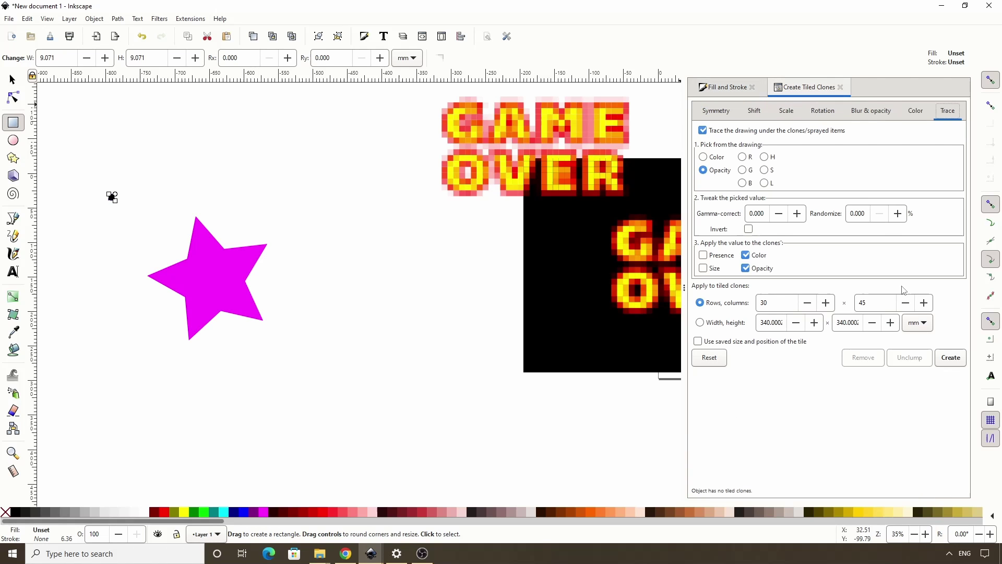
left_click(945, 356)
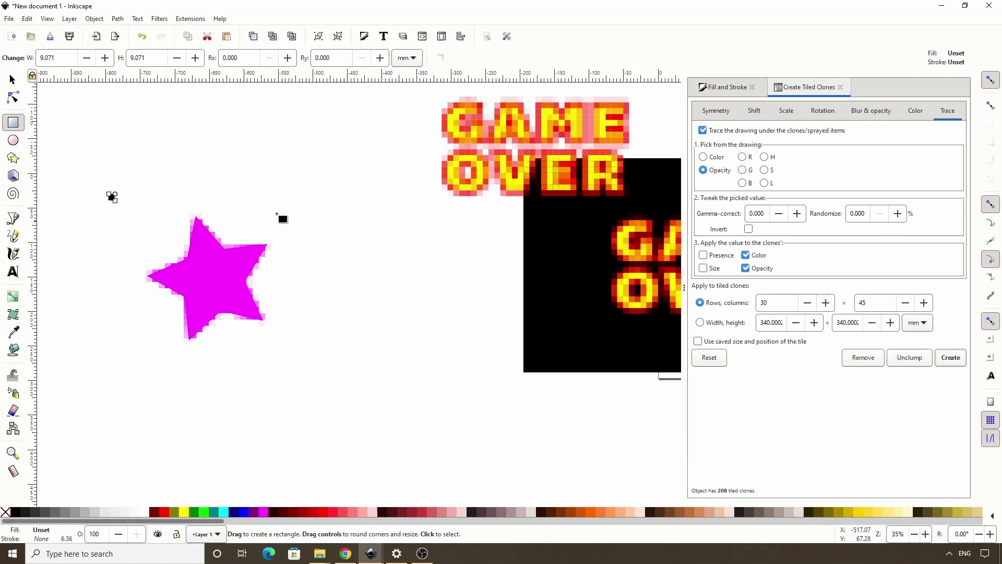
Select all 208 star clones and move them onto the black background.
left_click(12, 79)
scroll(222, 287, "up", 2)
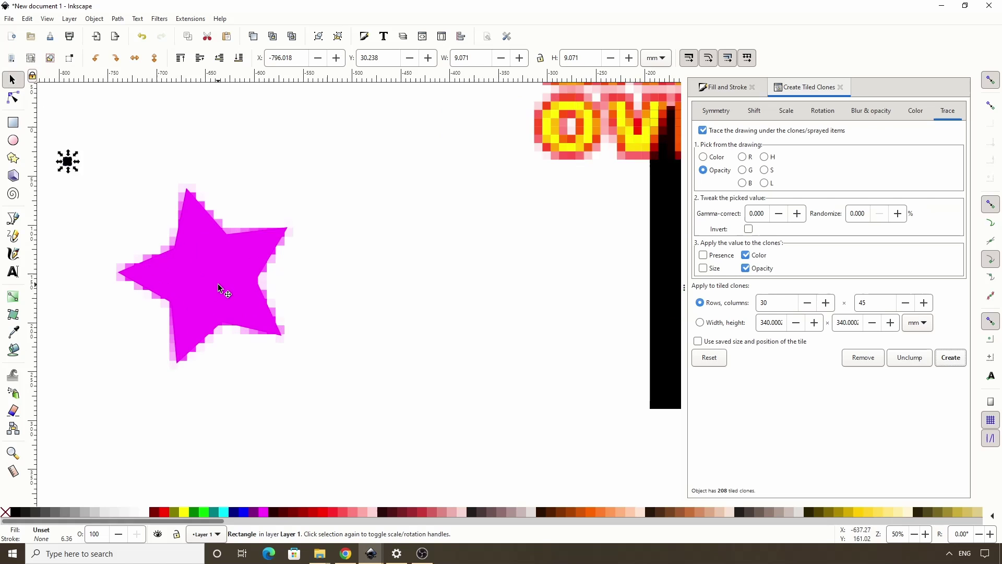
left_click(217, 281)
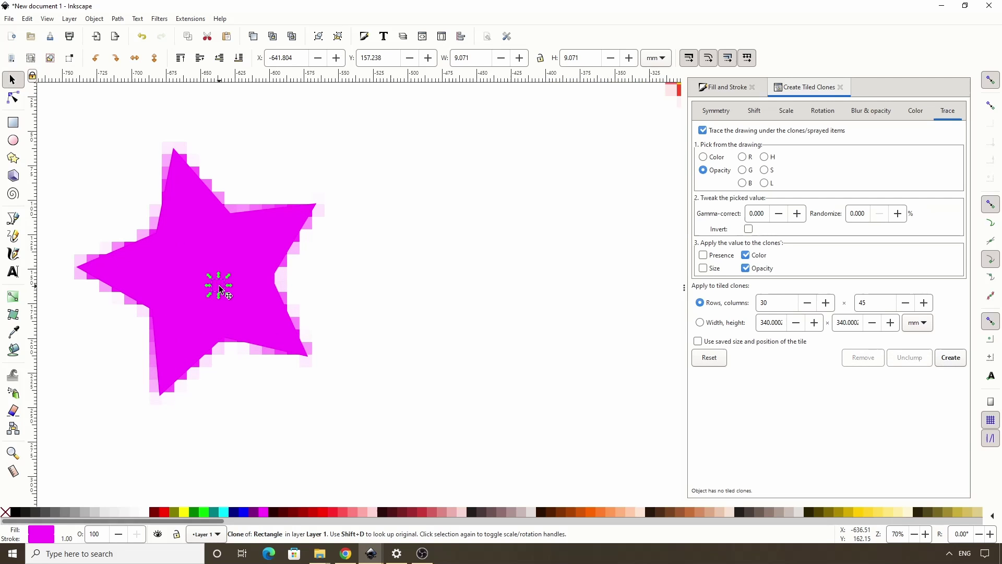
key("Escape")
scroll(237, 284, "down", 2)
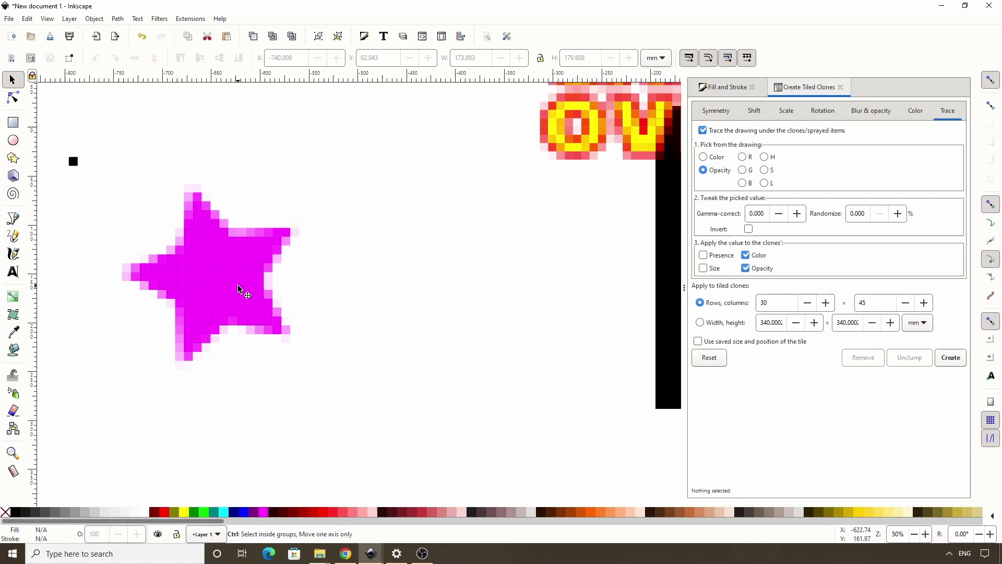
scroll(237, 290, "down", 1)
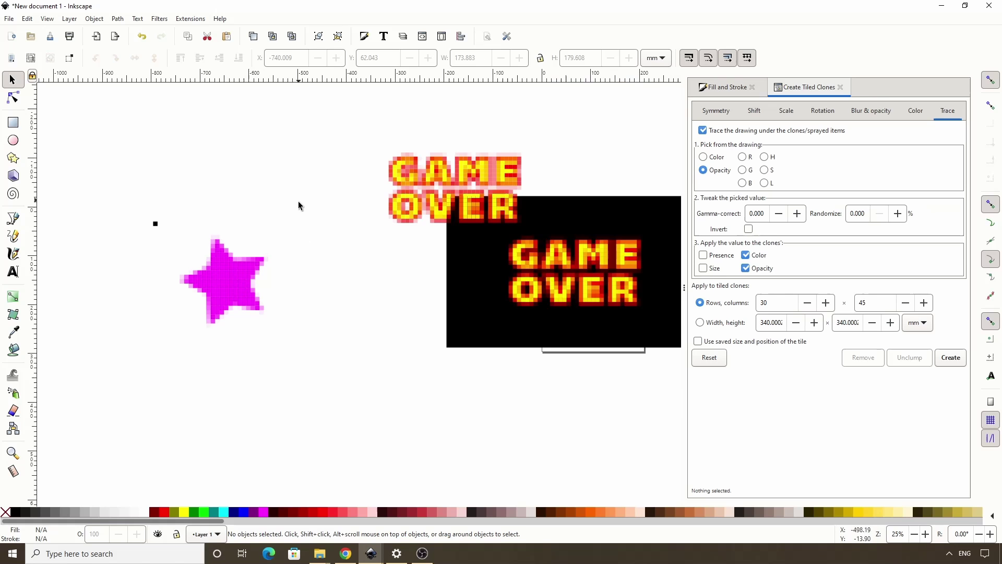
left_click_drag(298, 202, 170, 354)
left_click_drag(253, 290, 481, 300)
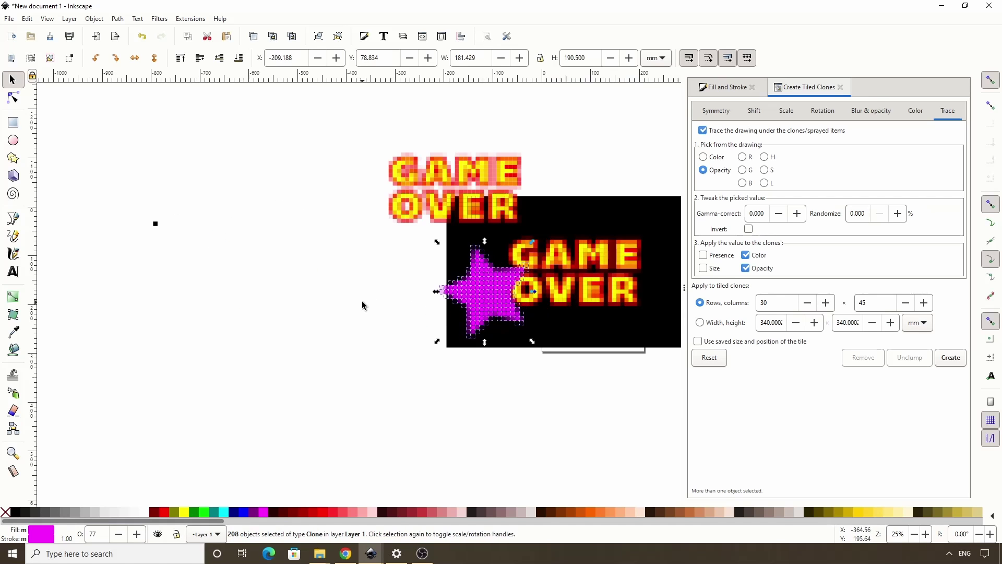
scroll(362, 300, "right", 5)
left_click(252, 266)
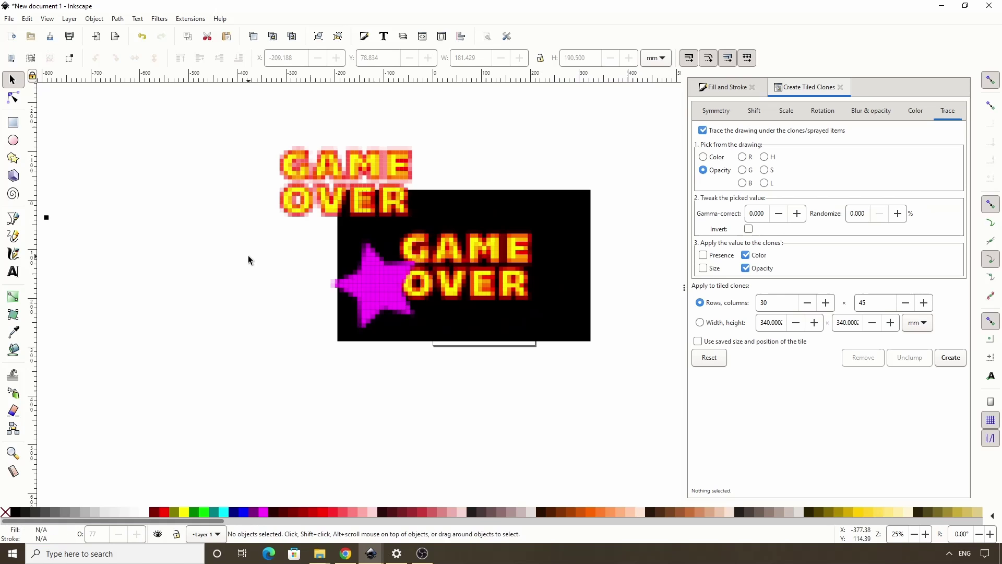